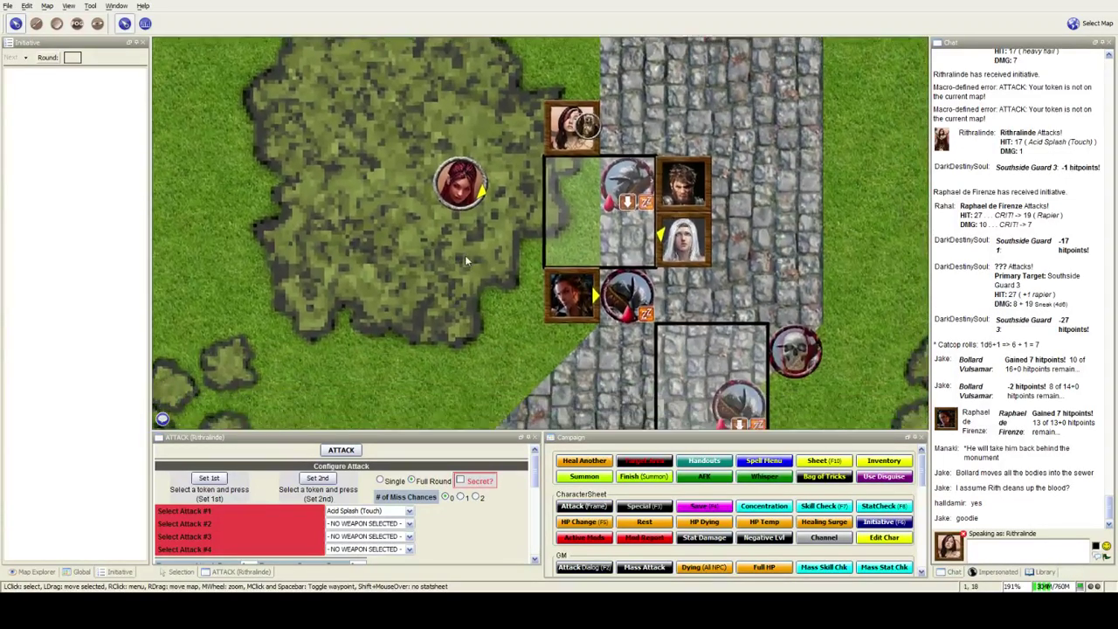
scroll(464, 255, down, 1)
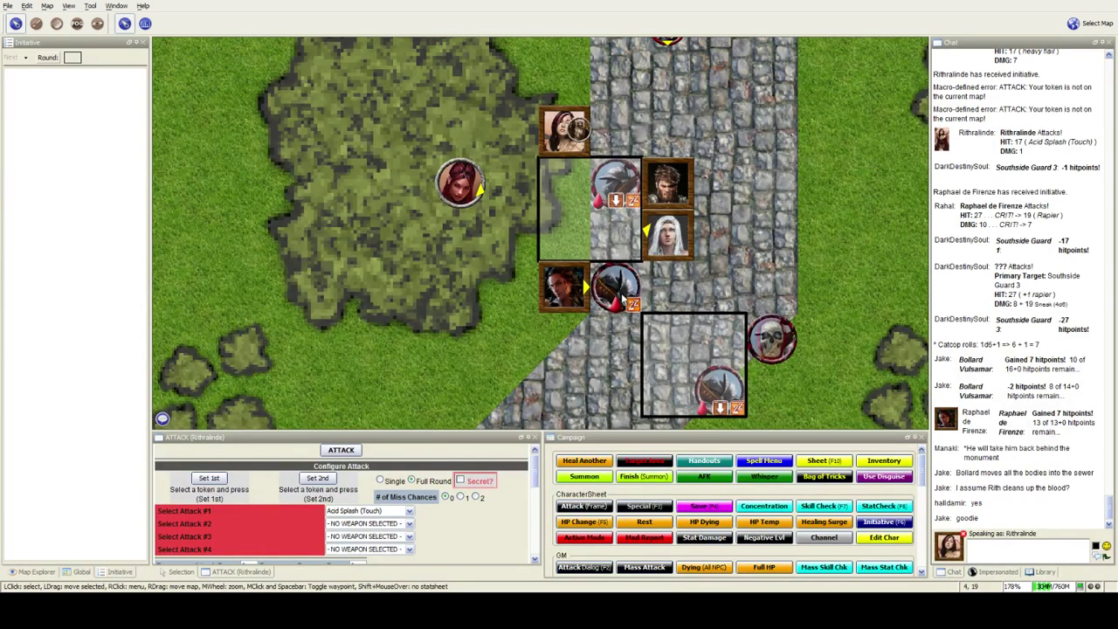
Step: Move the hawk token Niyru down the cobblestone road, away from the party
drag(618, 296, 474, 285)
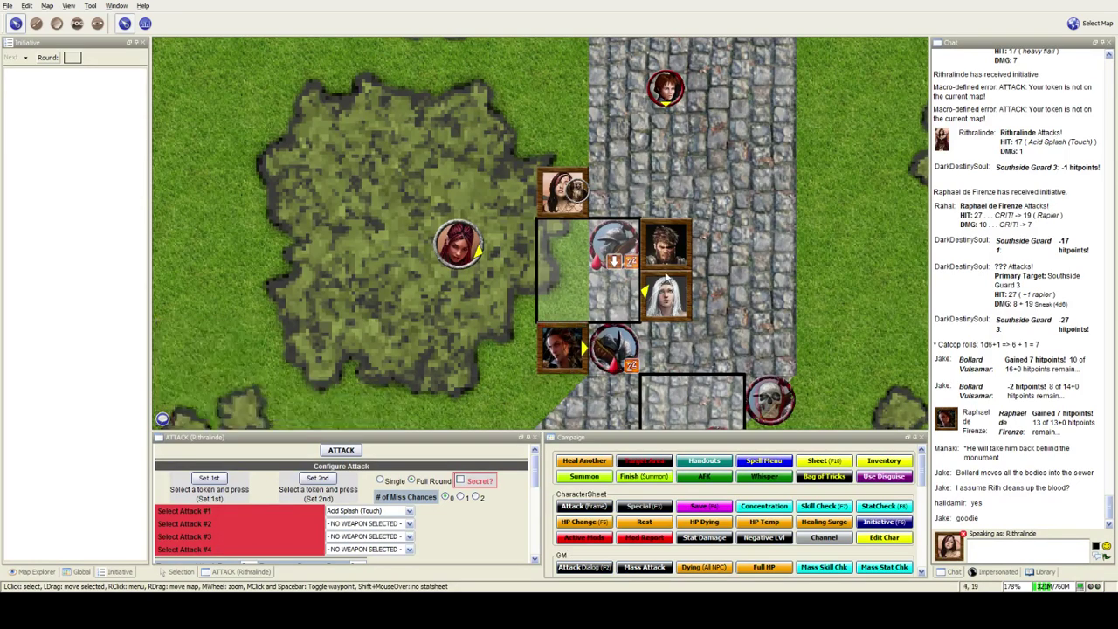
mouse_move(742, 262)
mouse_down()
mouse_move(691, 181)
mouse_move(681, 238)
mouse_up()
drag(758, 318, 819, 362)
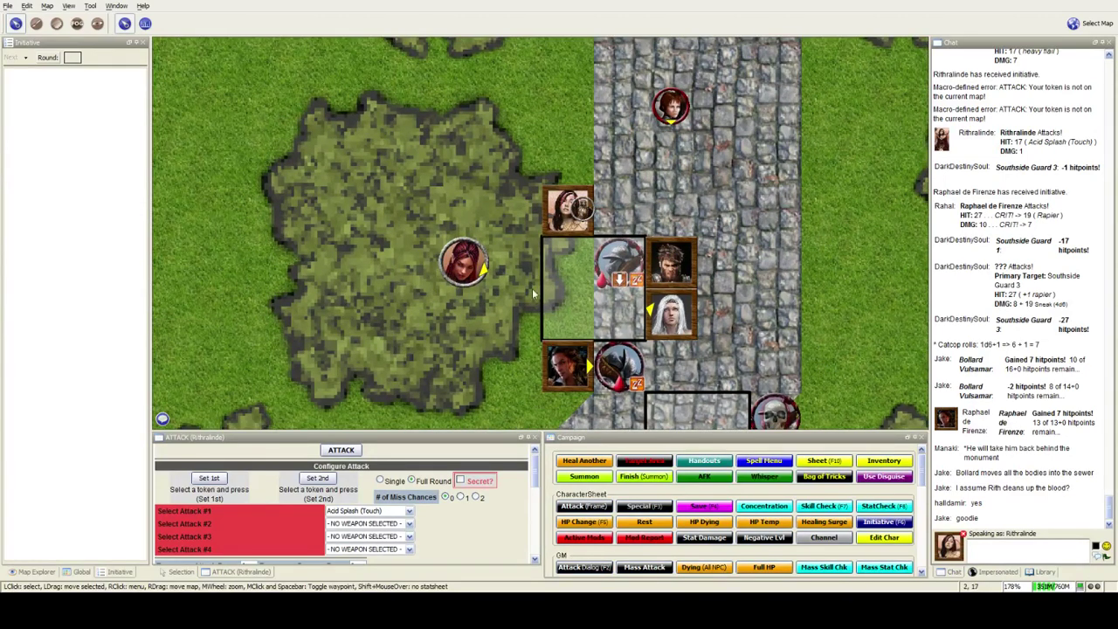
drag(685, 217, 706, 192)
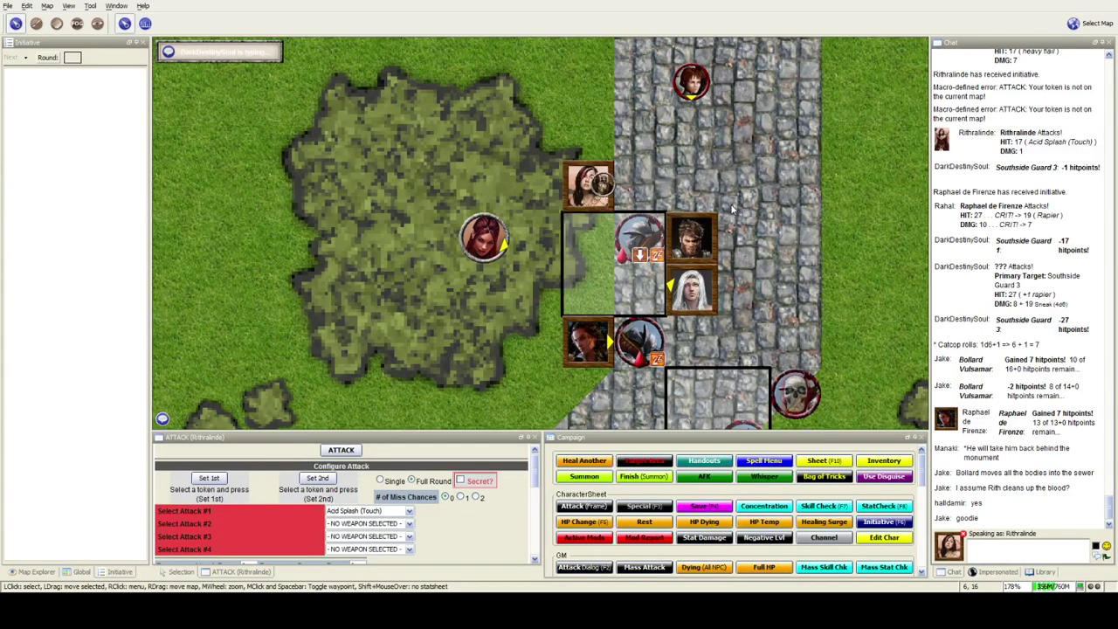
drag(768, 166, 794, 117)
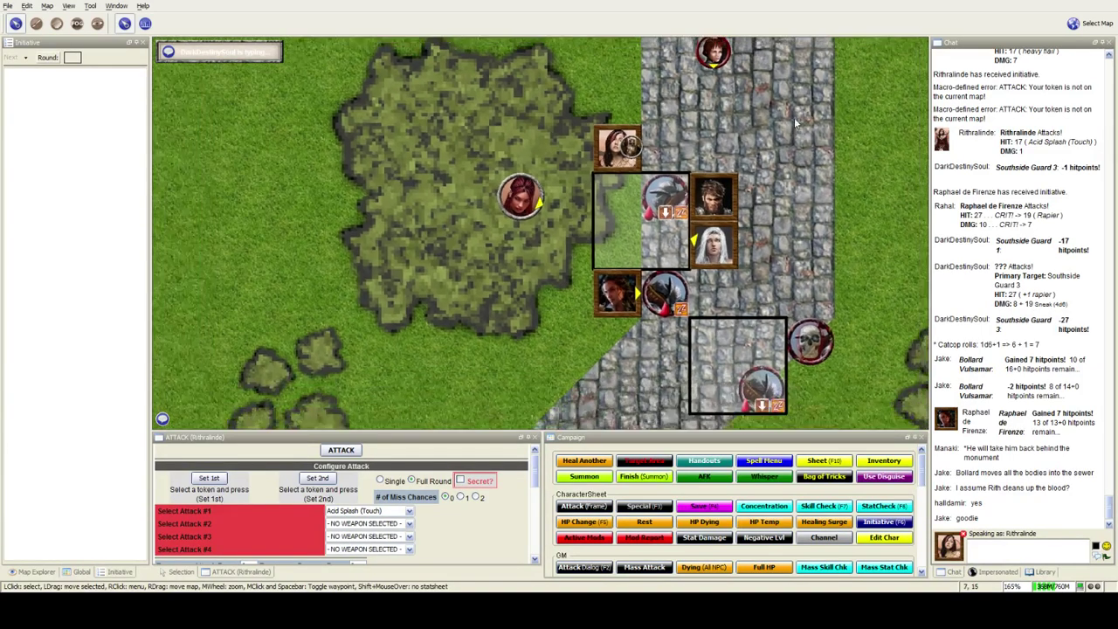
scroll(793, 117, down, 3)
mouse_move(676, 81)
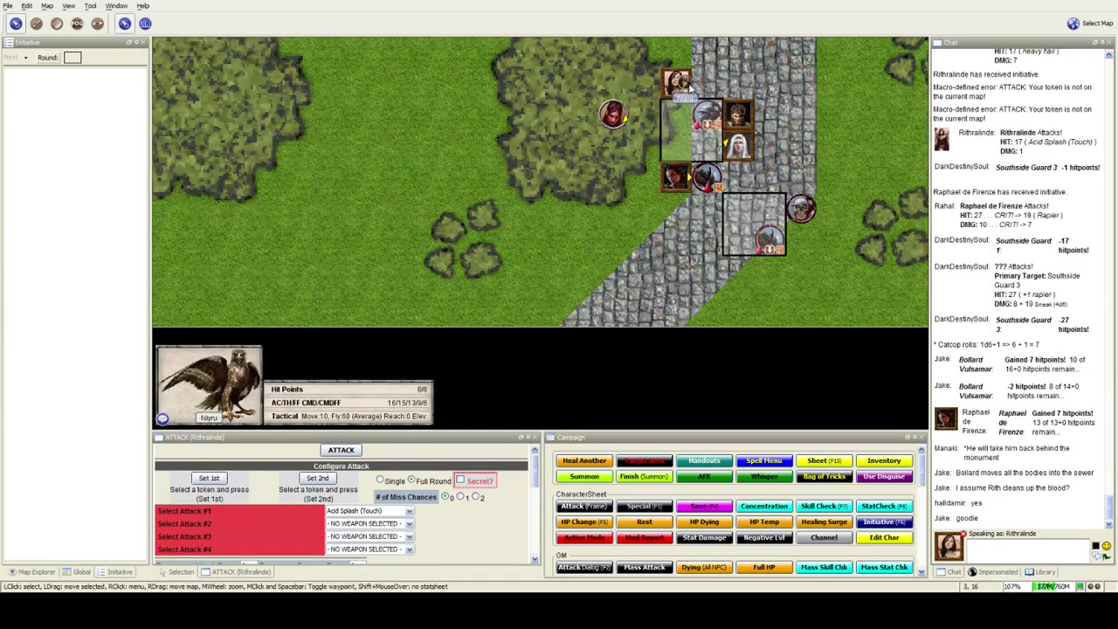
drag(681, 83, 622, 302)
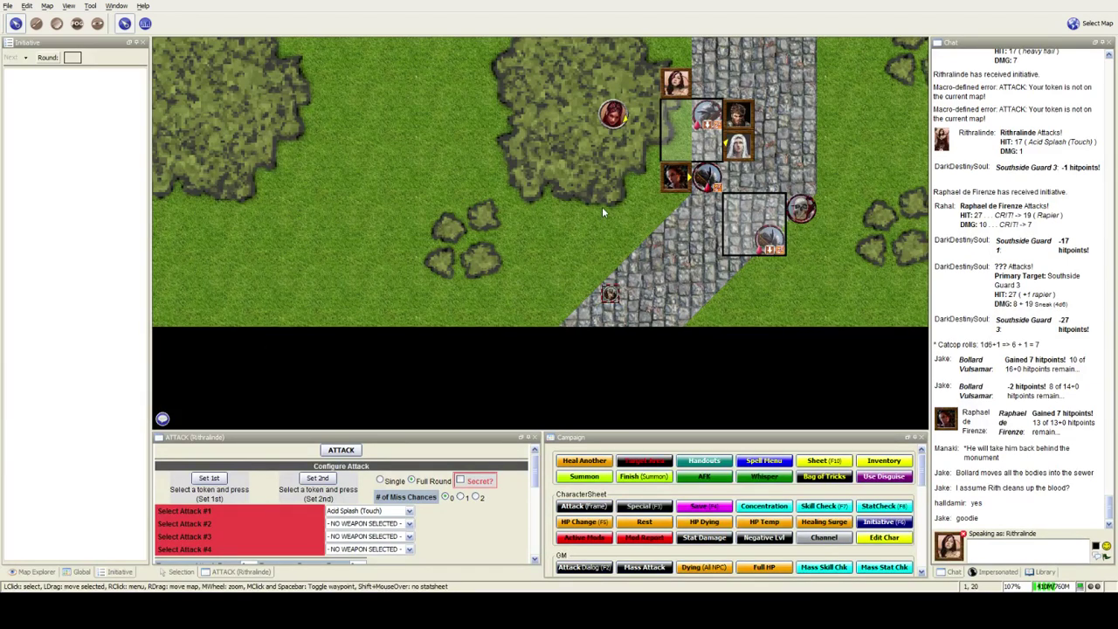
scroll(598, 212, up, 2)
scroll(597, 211, up, 1)
scroll(597, 211, up, 1)
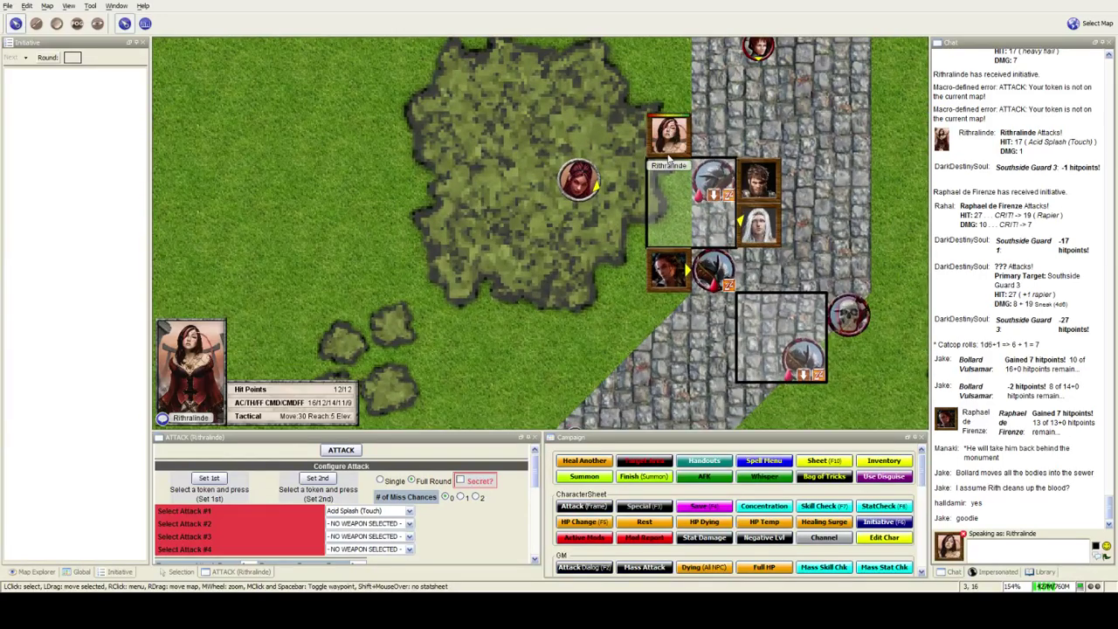
Step: Bring Niyru back up the road to perch beside Halldamir's token
drag(623, 223, 620, 240)
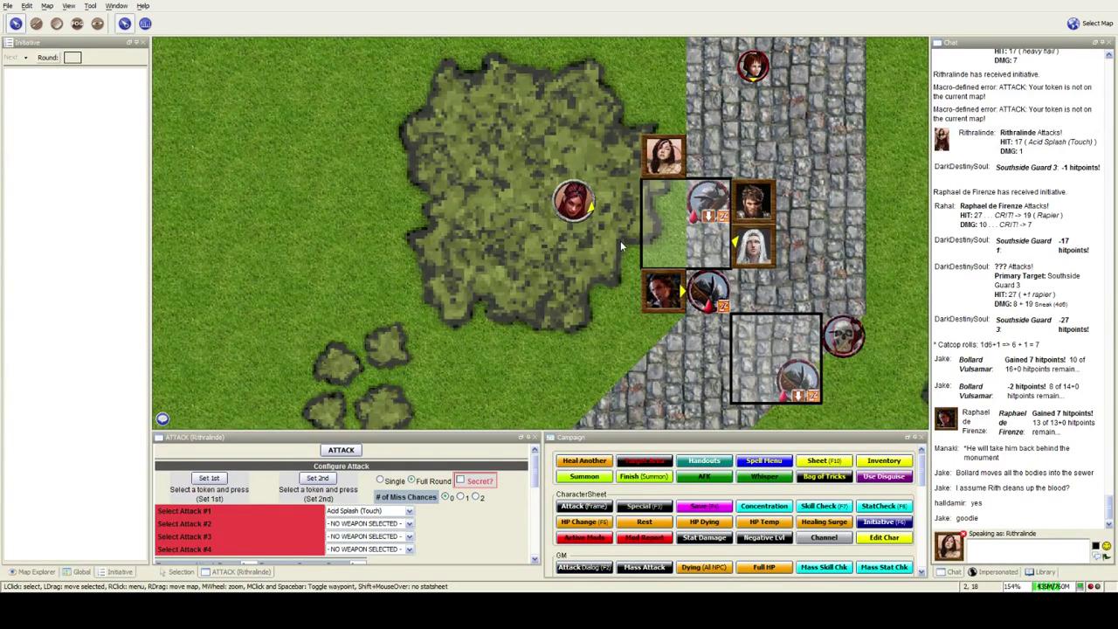
drag(584, 306, 634, 227)
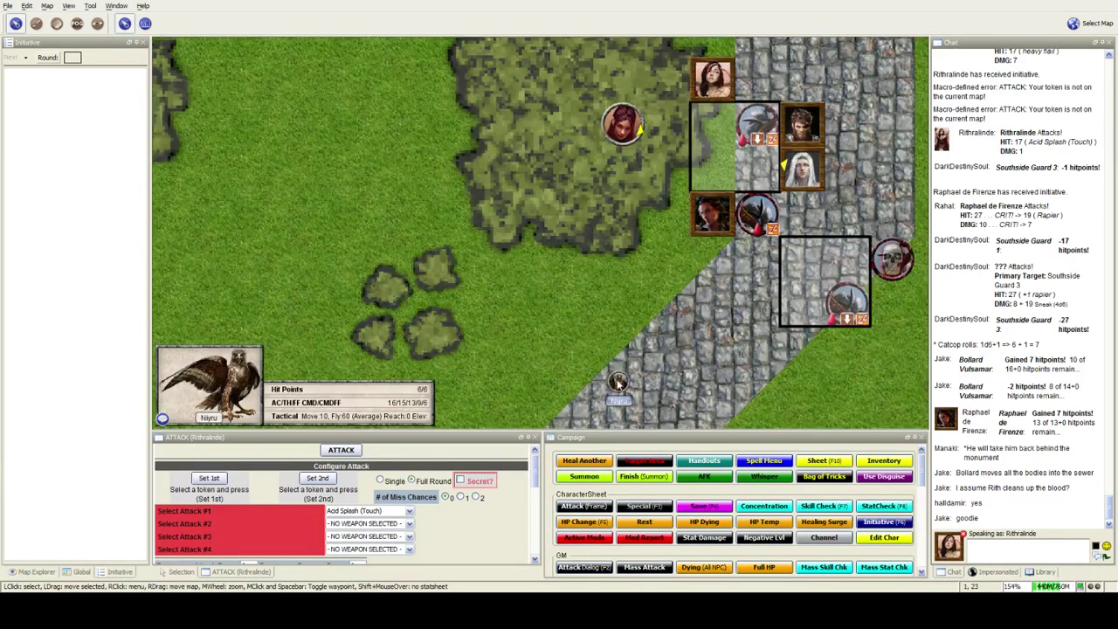
drag(617, 382, 693, 171)
drag(606, 295, 550, 420)
scroll(592, 347, up, 2)
drag(677, 253, 677, 257)
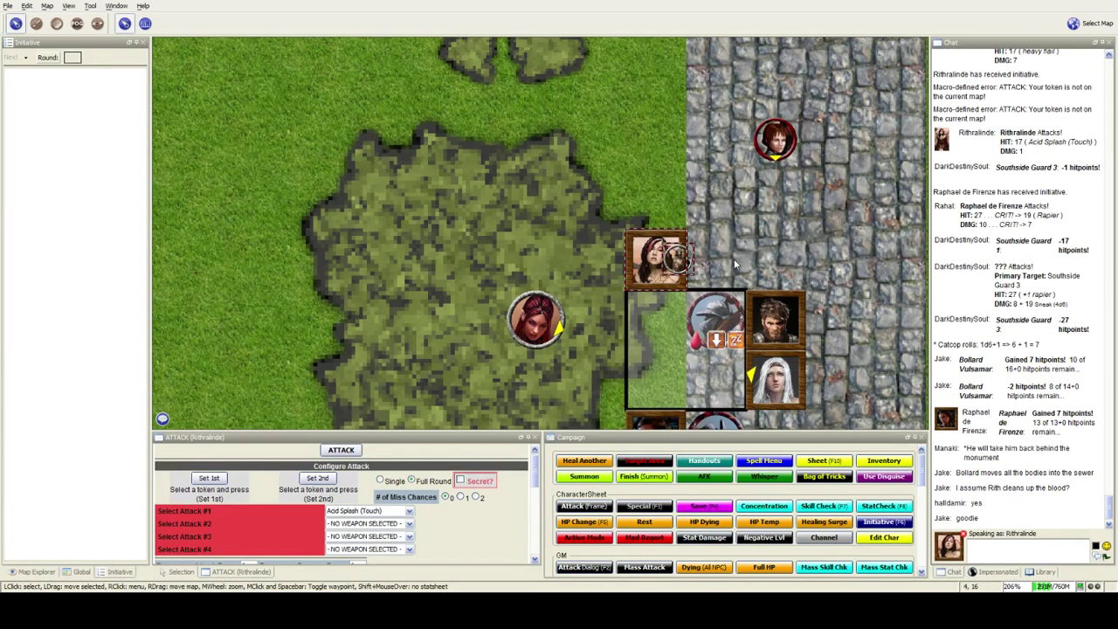
scroll(733, 258, down, 1)
scroll(733, 262, up, 3)
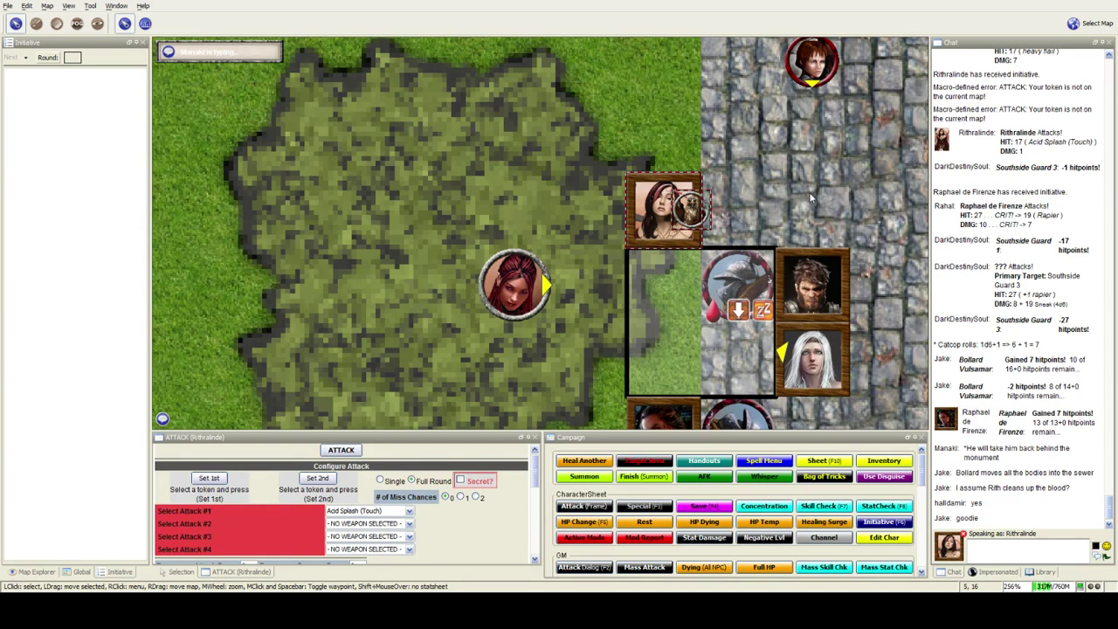
scroll(811, 200, down, 2)
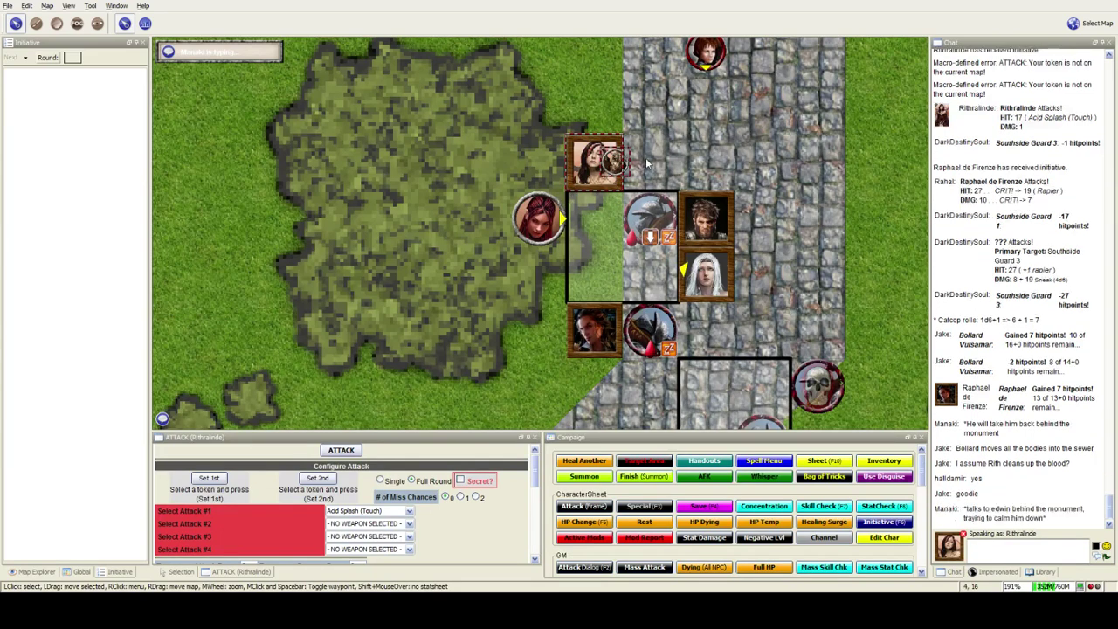
Step: Pan the map slightly to recentre the view on the party
drag(646, 157, 649, 190)
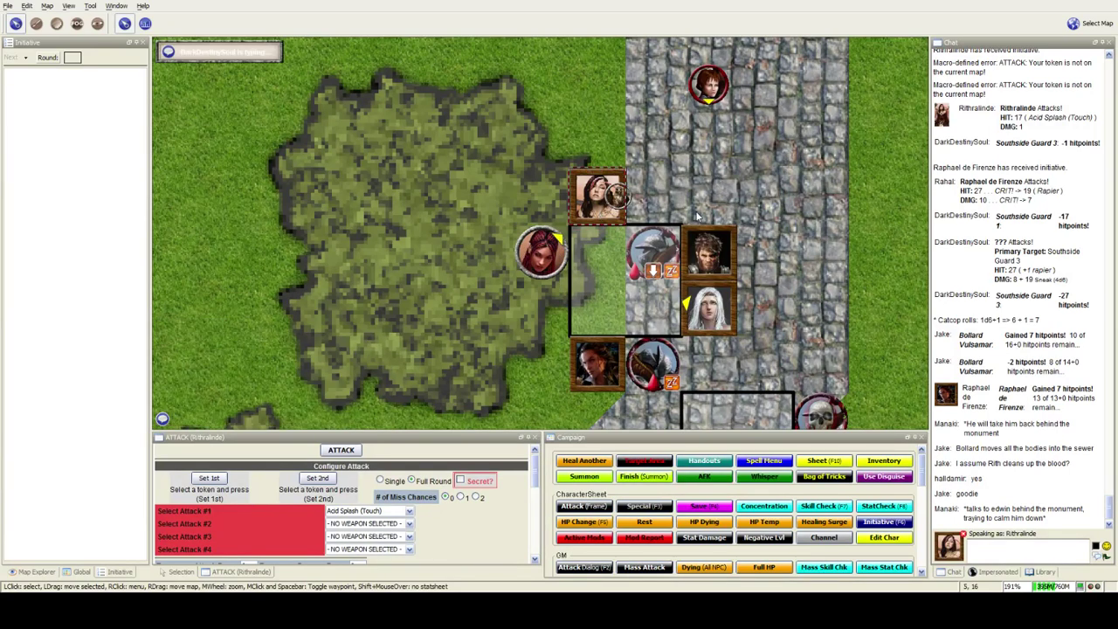
scroll(697, 215, up, 1)
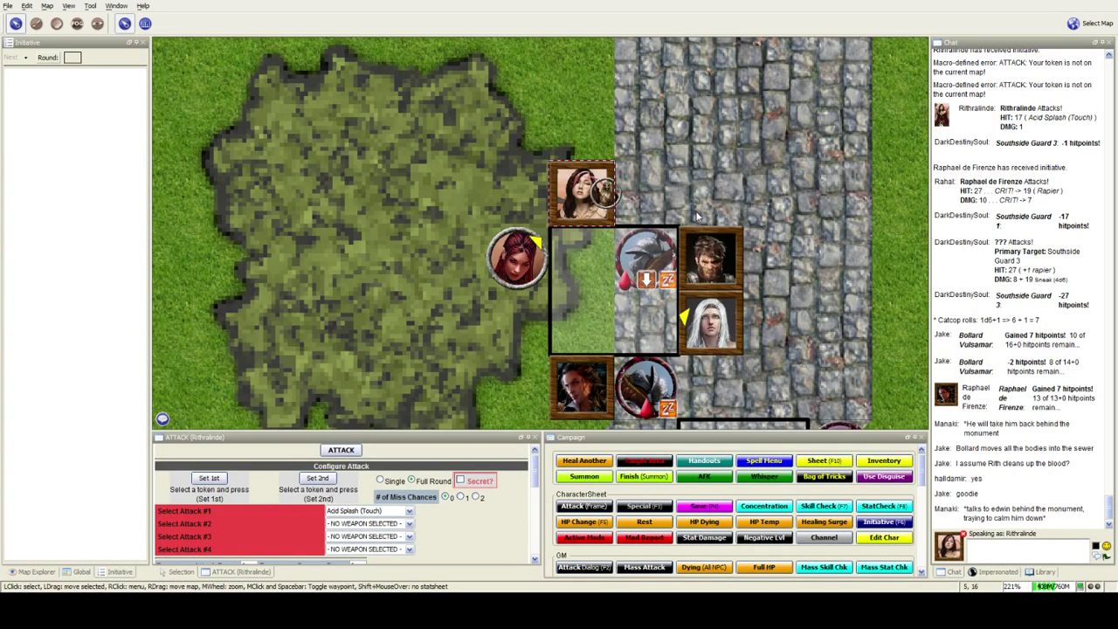
scroll(698, 236, up, 2)
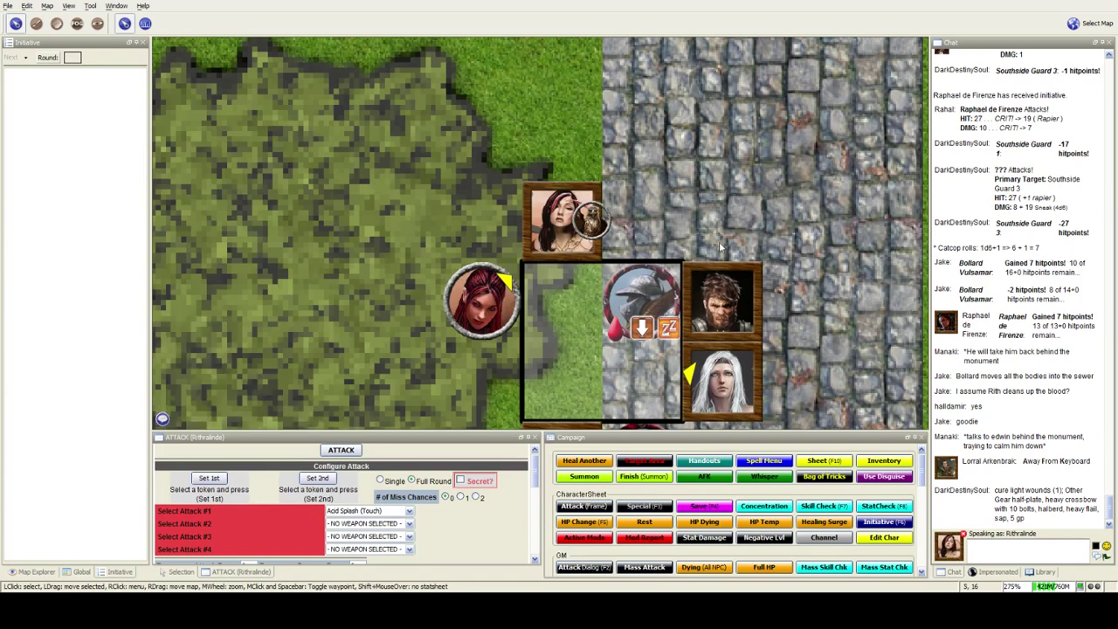
scroll(823, 278, down, 2)
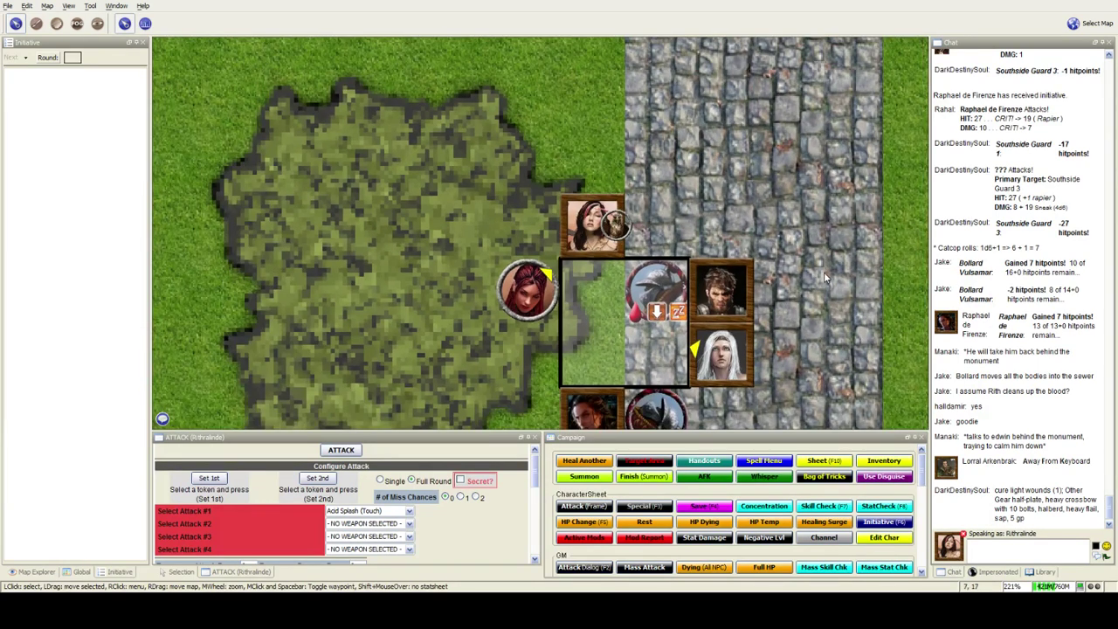
scroll(824, 271, down, 2)
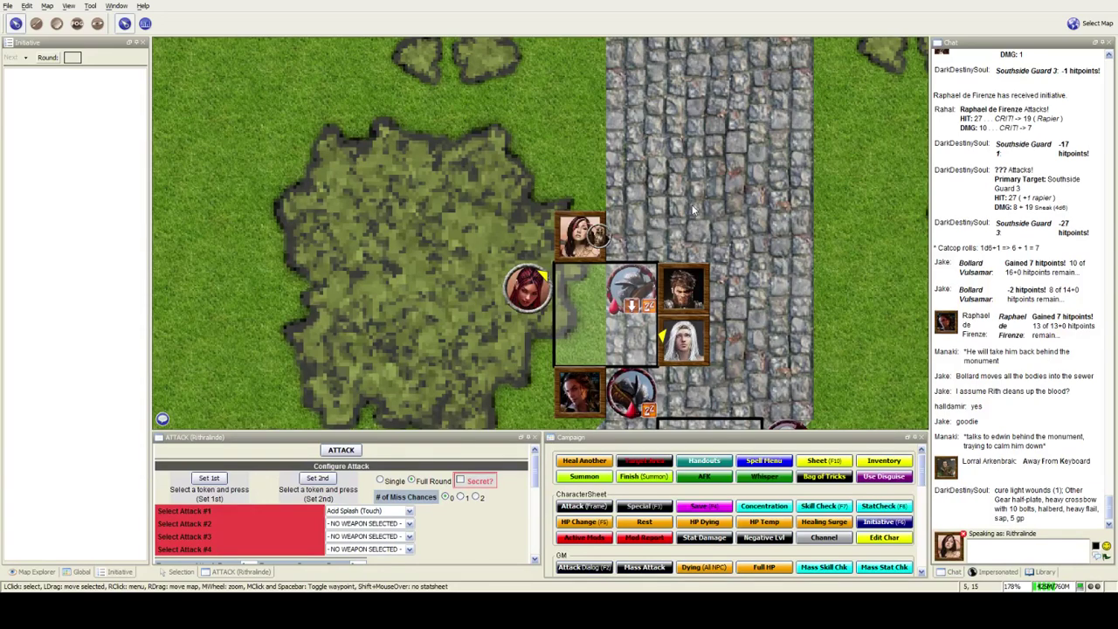
scroll(693, 209, up, 2)
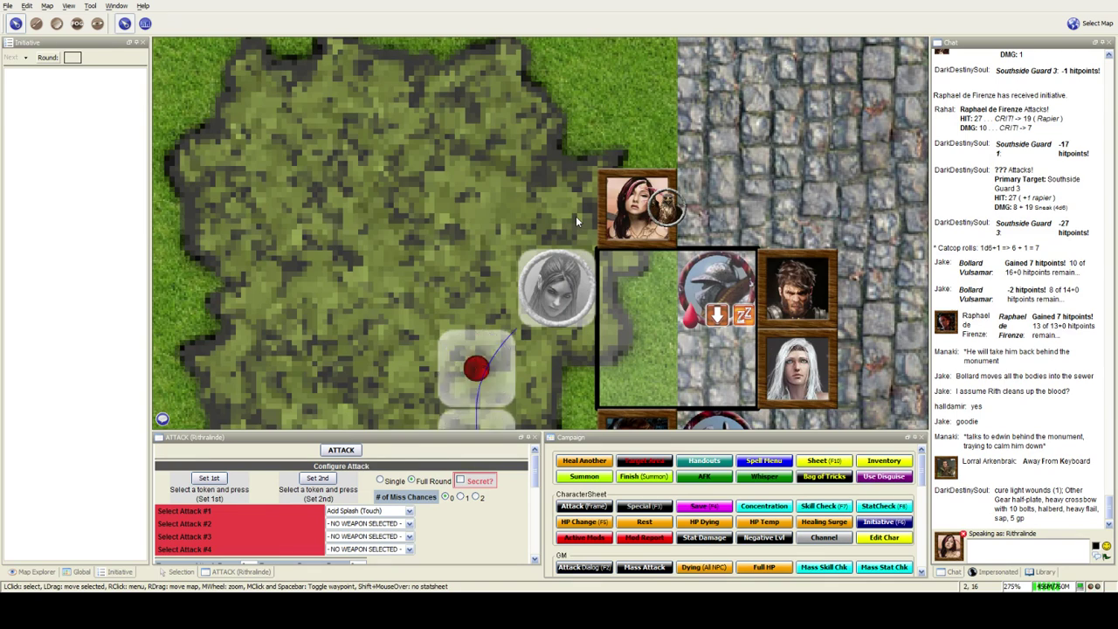
scroll(576, 216, down, 3)
scroll(562, 225, up, 1)
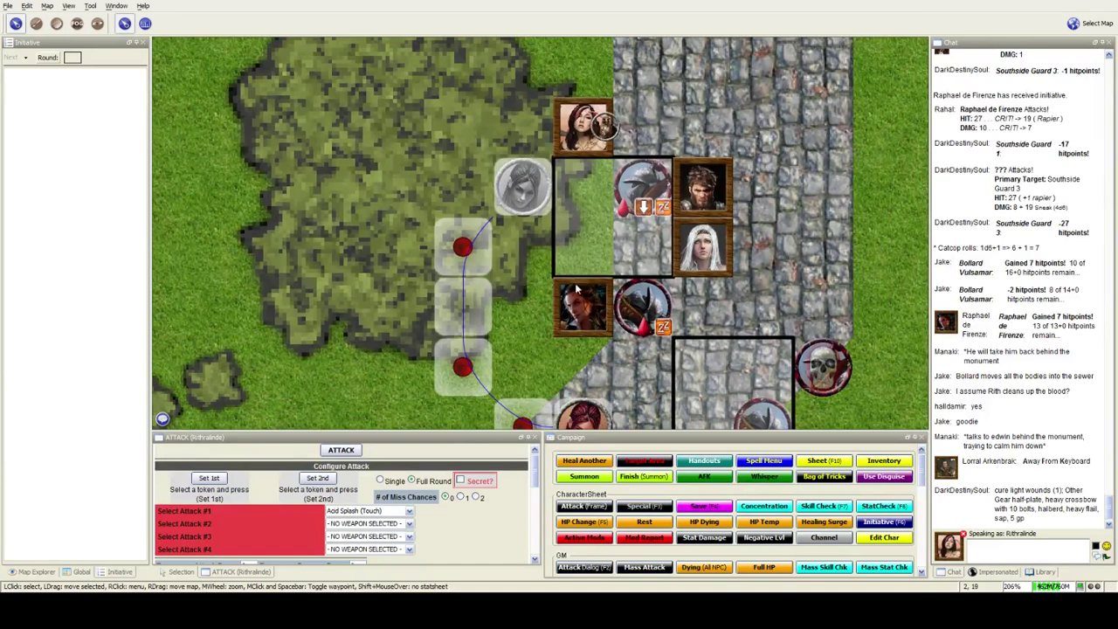
scroll(742, 234, down, 2)
Step: Drop Rithralinde's red-haired token on the grass just below the party
drag(768, 175, 743, 234)
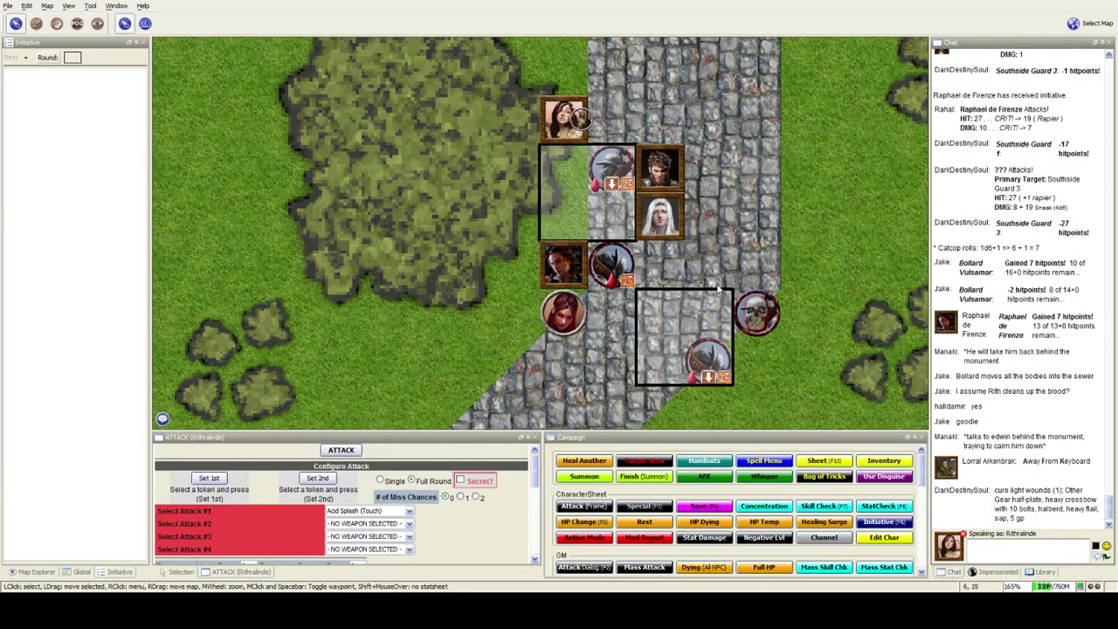
Step: Pan the map down and left toward the forest-edge grass
drag(719, 248, 695, 288)
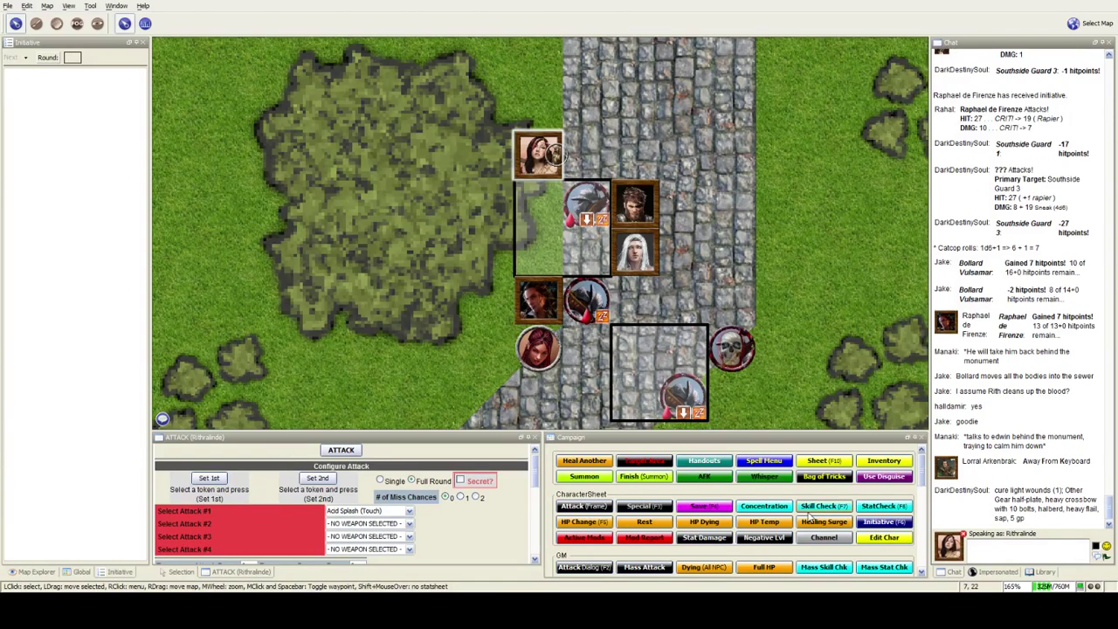
scroll(552, 154, up, 2)
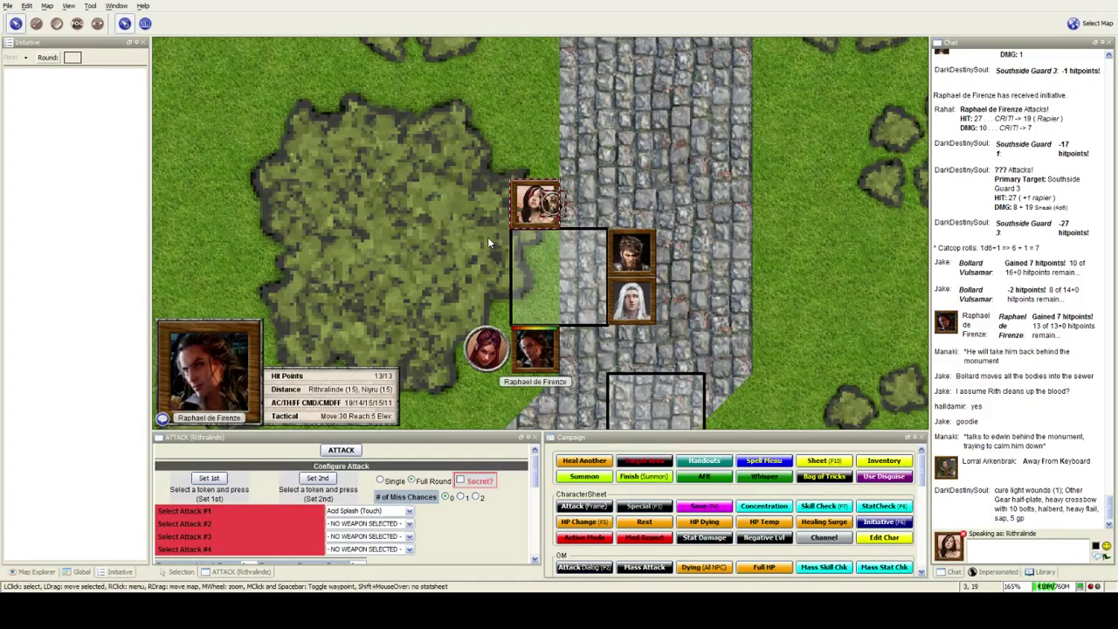
drag(487, 237, 587, 269)
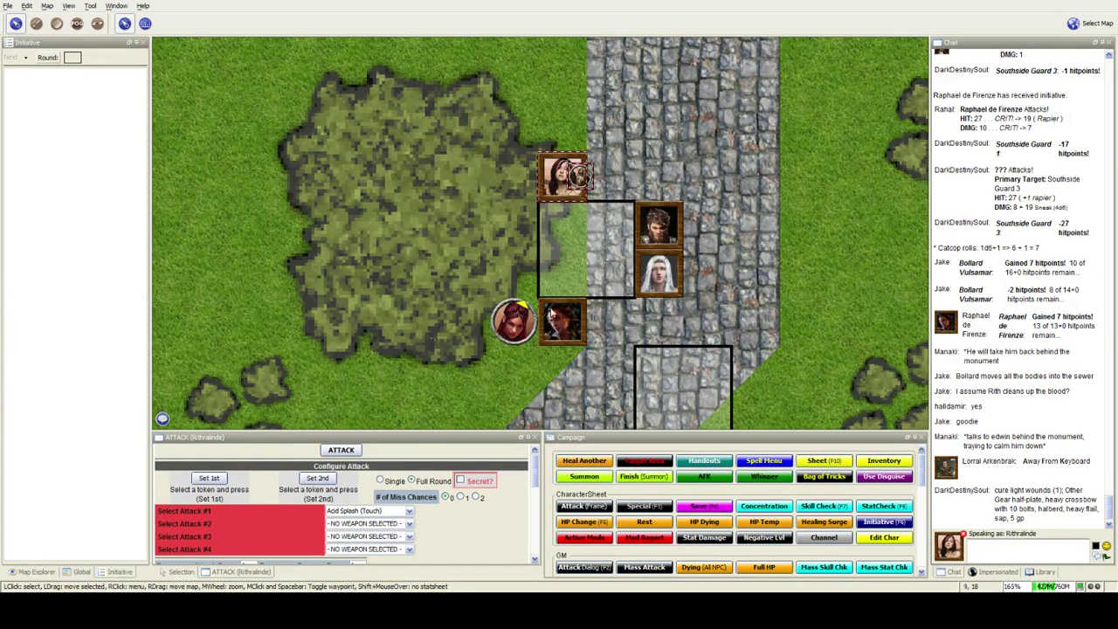
scroll(476, 225, down, 1)
scroll(476, 226, down, 1)
scroll(601, 297, down, 1)
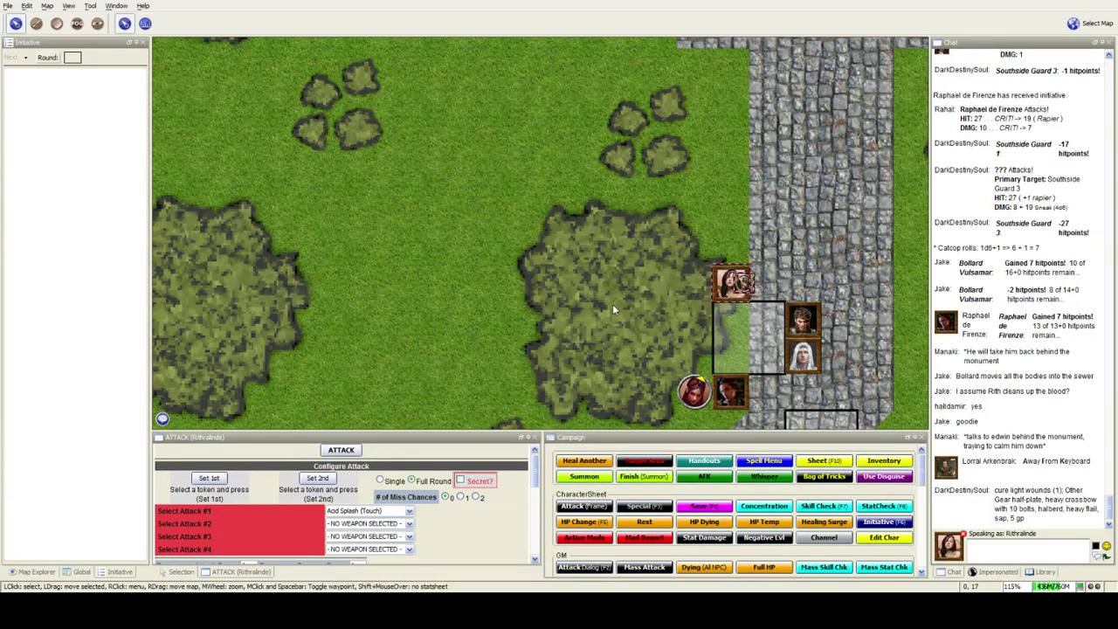
scroll(612, 304, down, 2)
scroll(665, 331, up, 2)
mouse_move(638, 363)
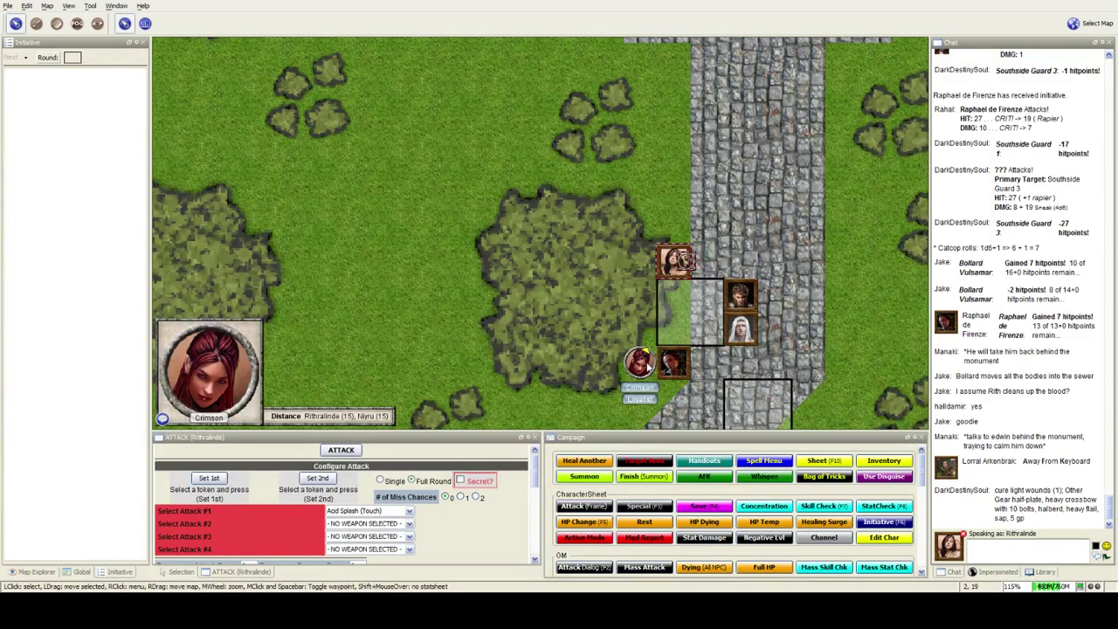
Step: Move the Crimson token up one square, next to Raphael de Firenze
drag(638, 363, 639, 329)
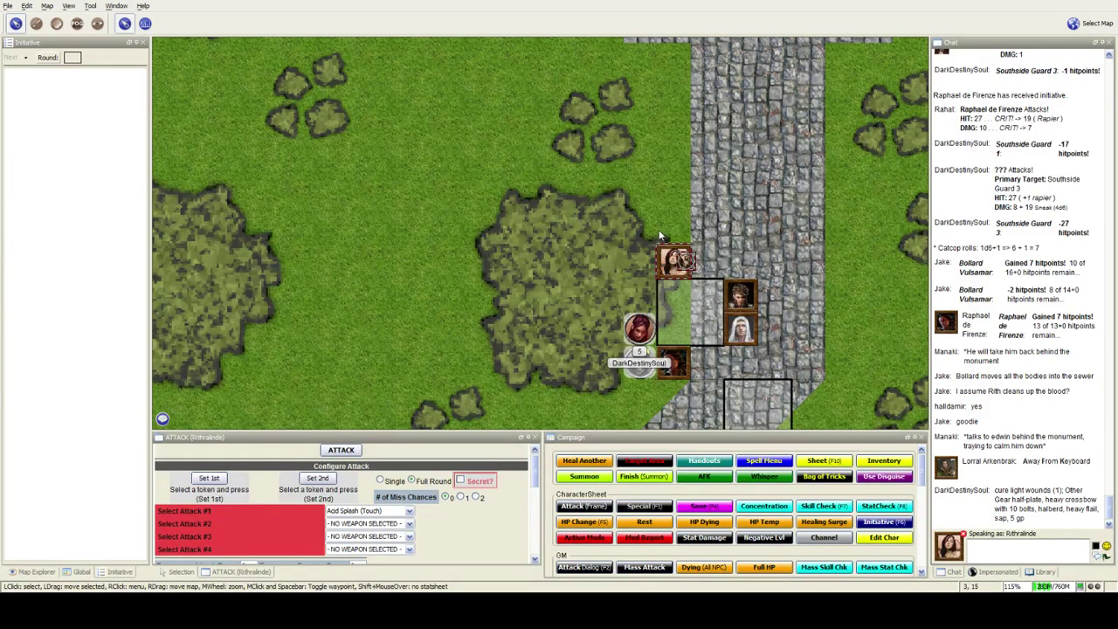
scroll(659, 236, up, 3)
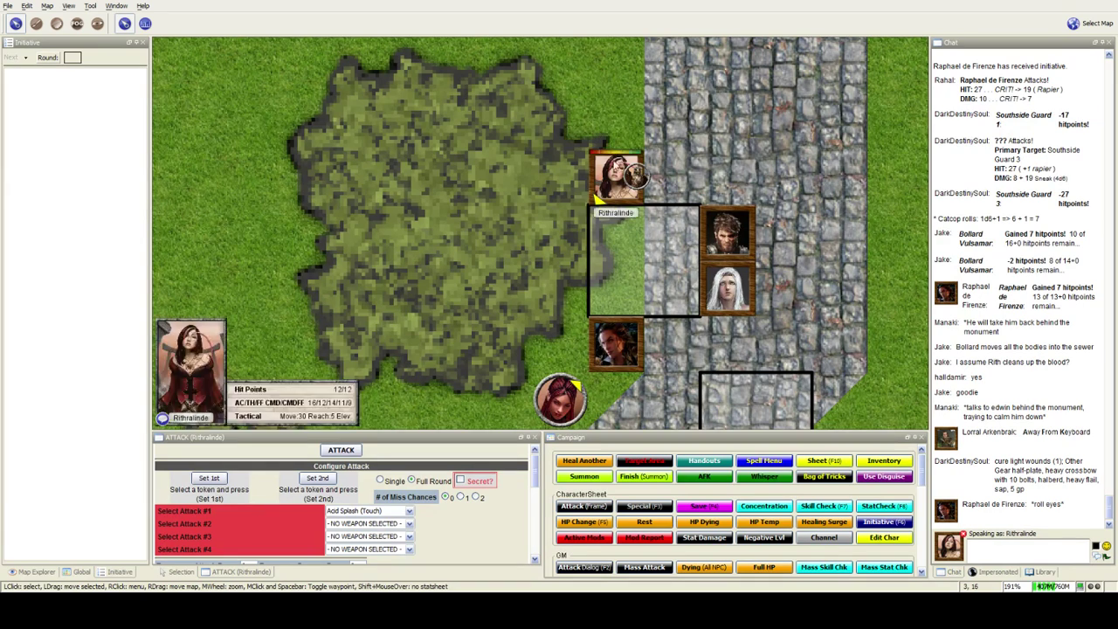
Step: Set the facing direction of Rithralinde's token
right_click(620, 170)
click(636, 172)
click(660, 173)
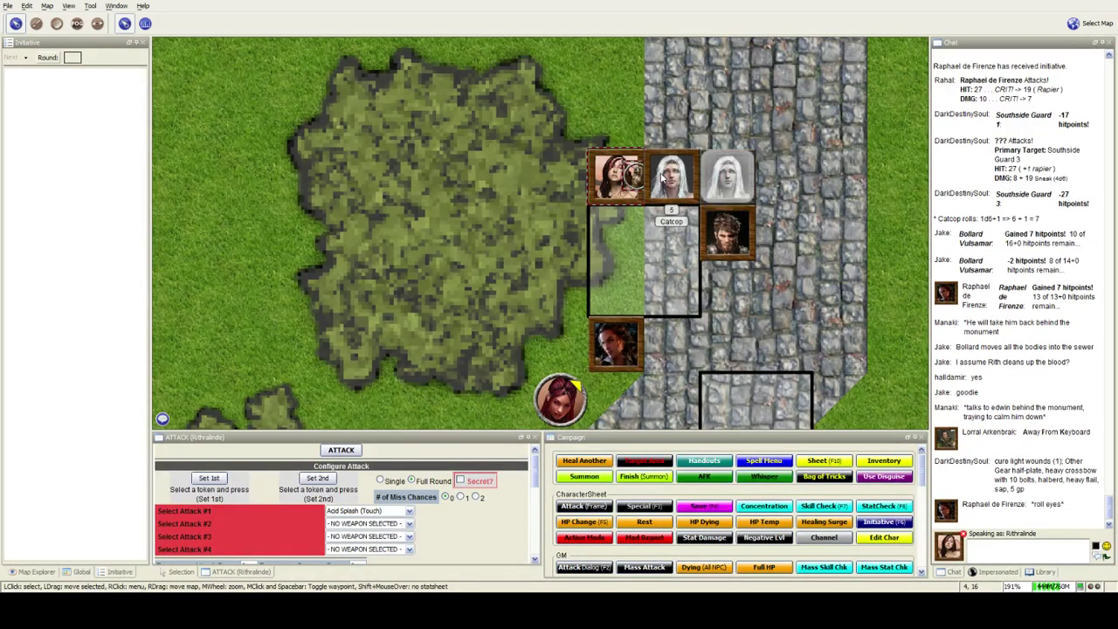
Step: Move the white-haired token beside Rithralinde, then change an option on Rithralinde's token
drag(728, 174, 671, 175)
scroll(660, 172, up, 2)
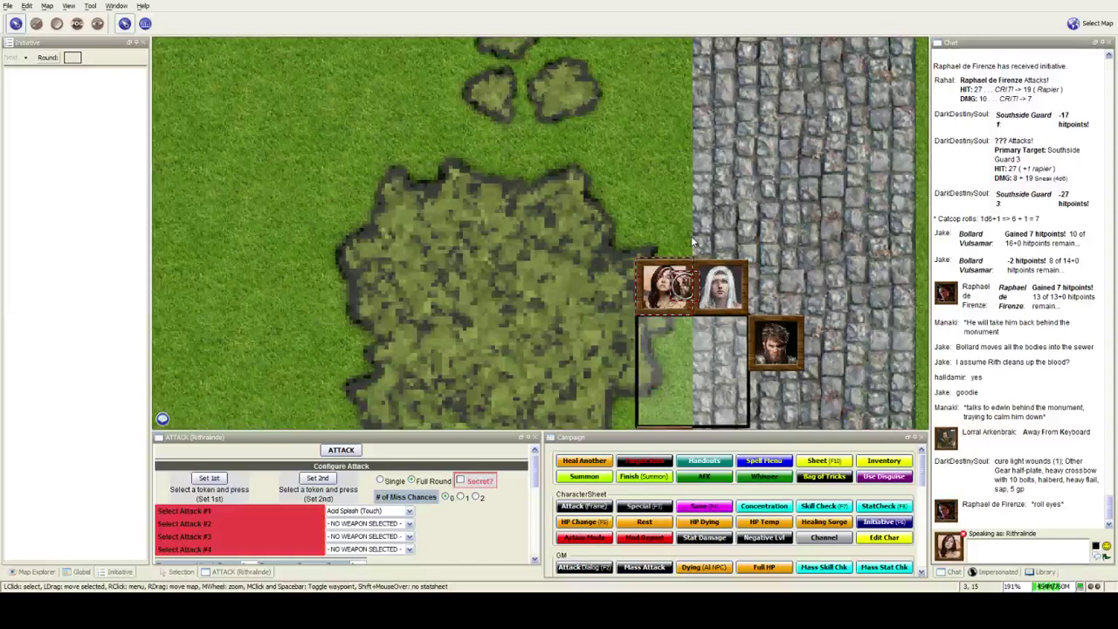
scroll(725, 186, down, 3)
scroll(734, 183, down, 2)
right_click(727, 234)
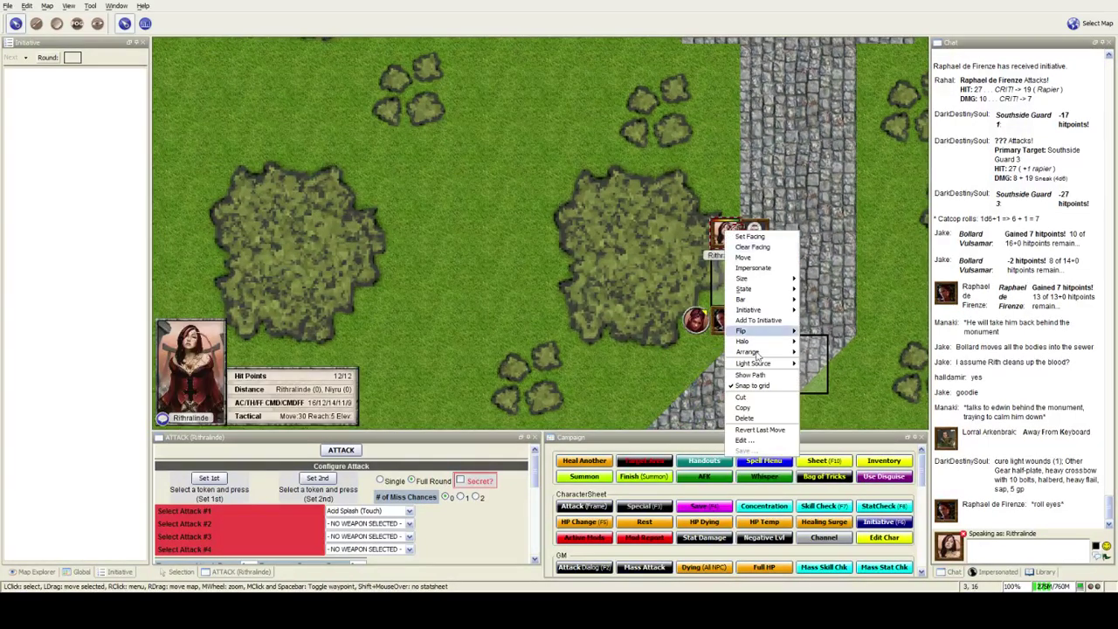
click(754, 413)
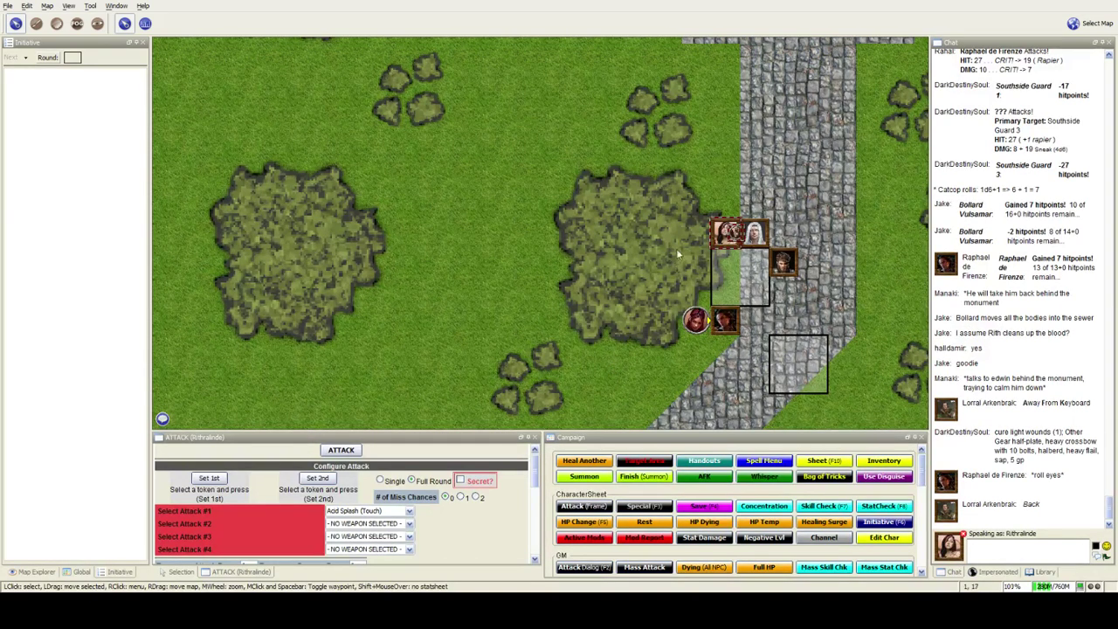
scroll(676, 248, up, 2)
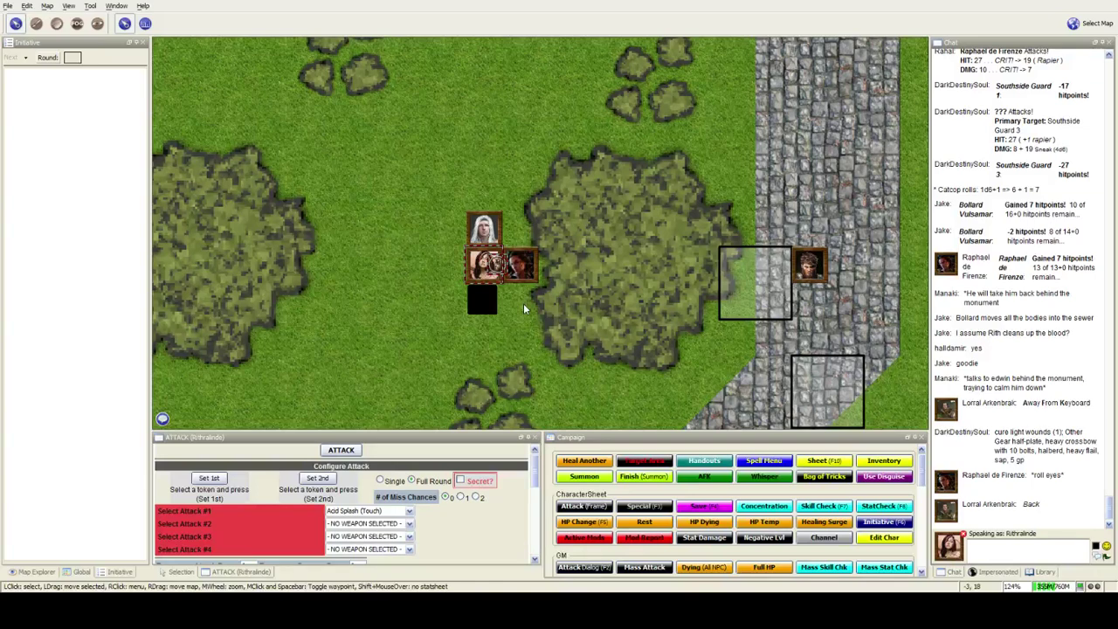
scroll(524, 303, up, 2)
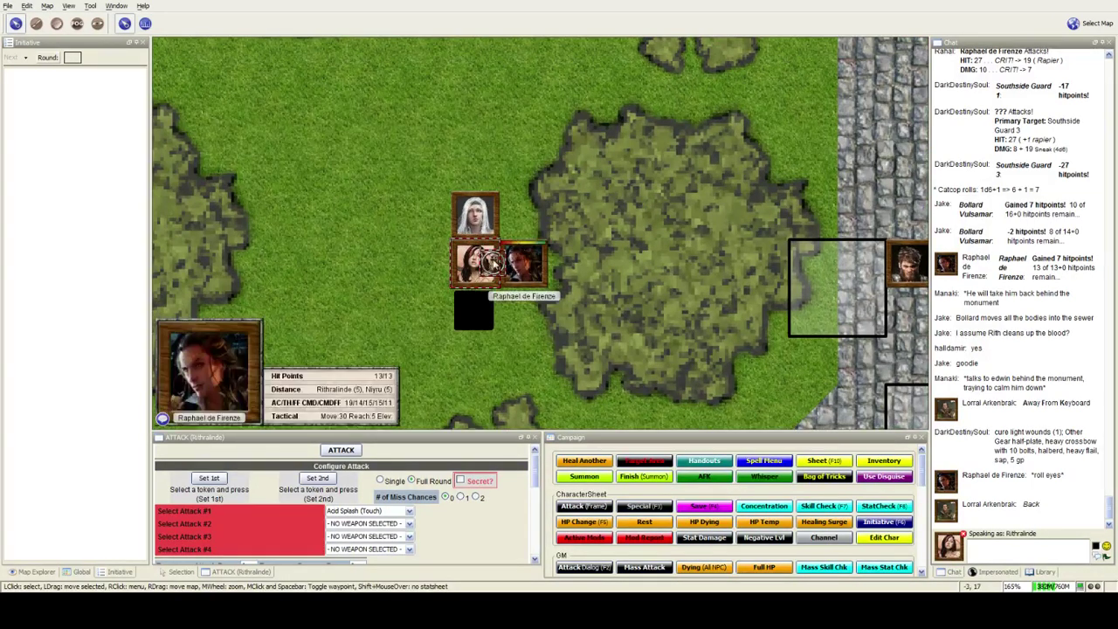
mouse_move(483, 264)
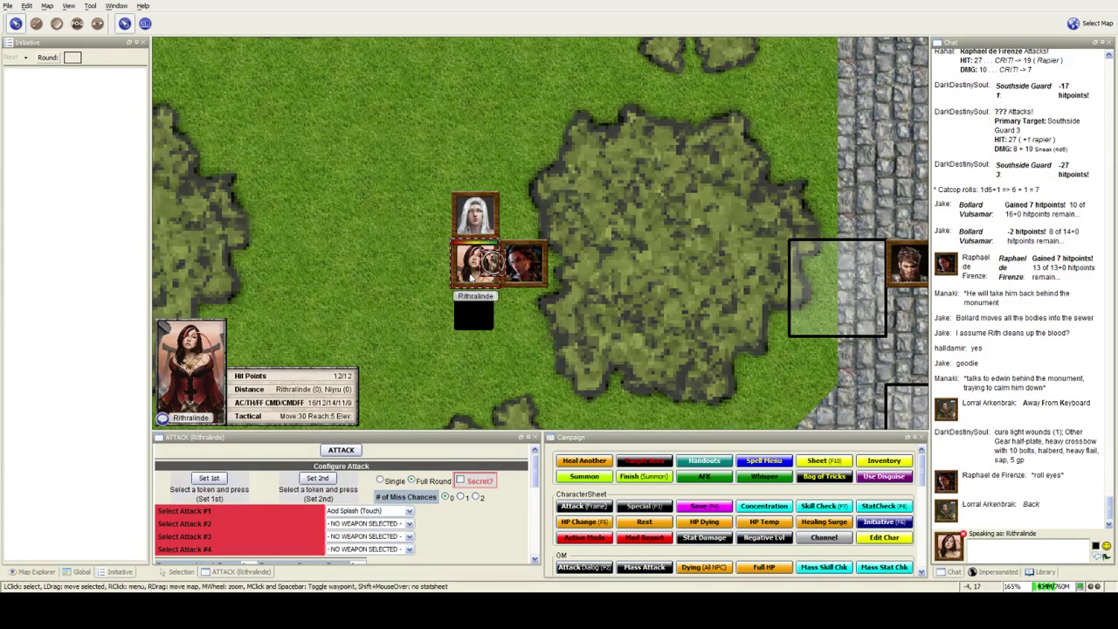
scroll(553, 301, down, 2)
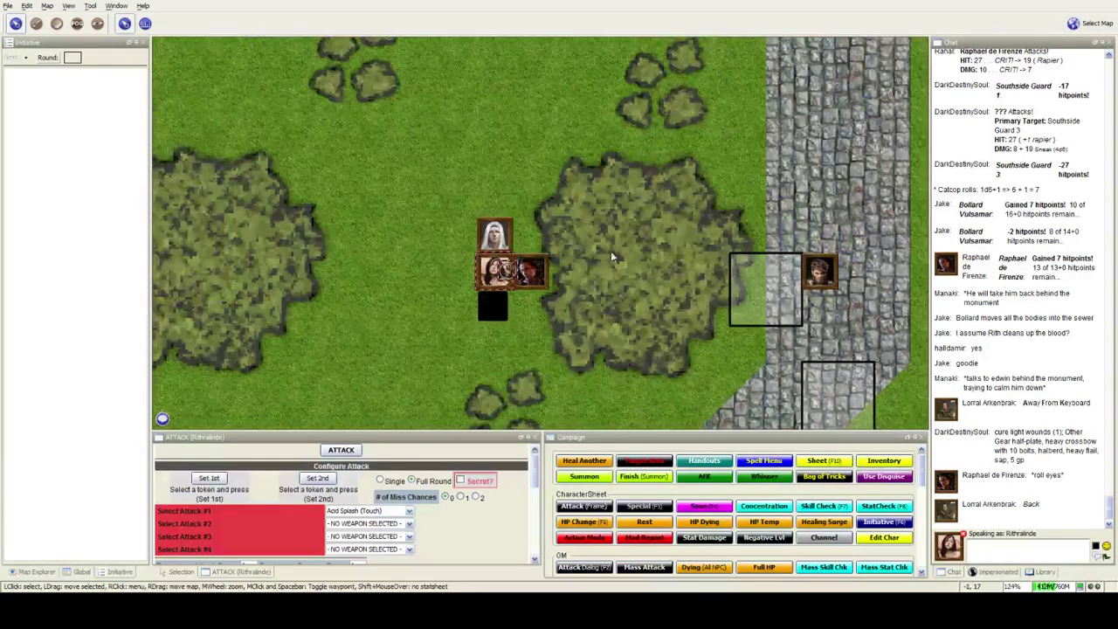
scroll(554, 335, down, 2)
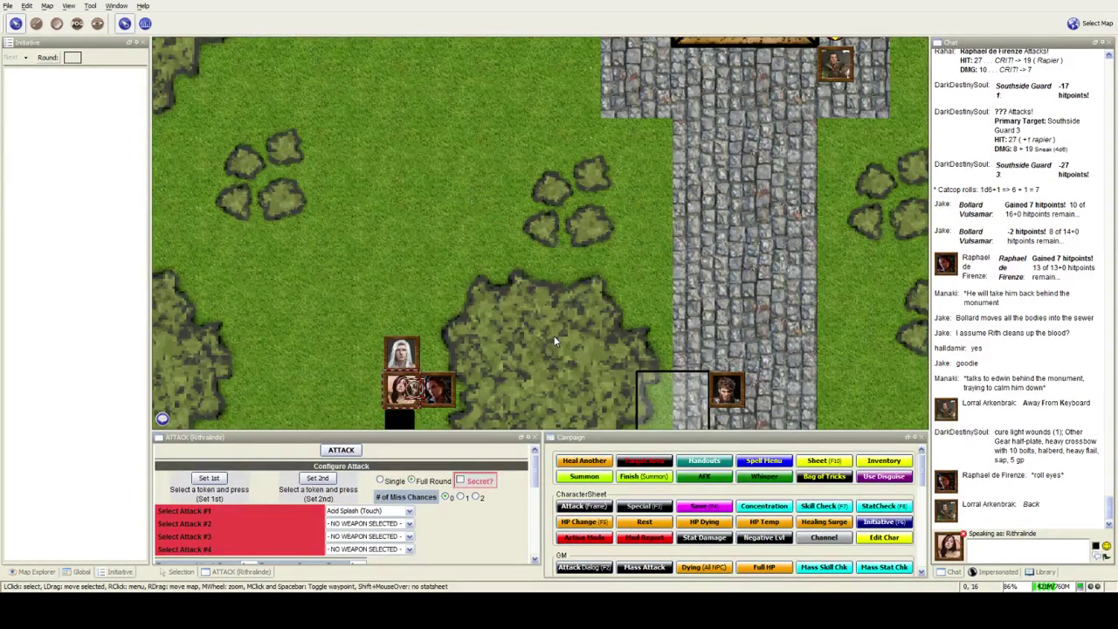
scroll(554, 335, up, 2)
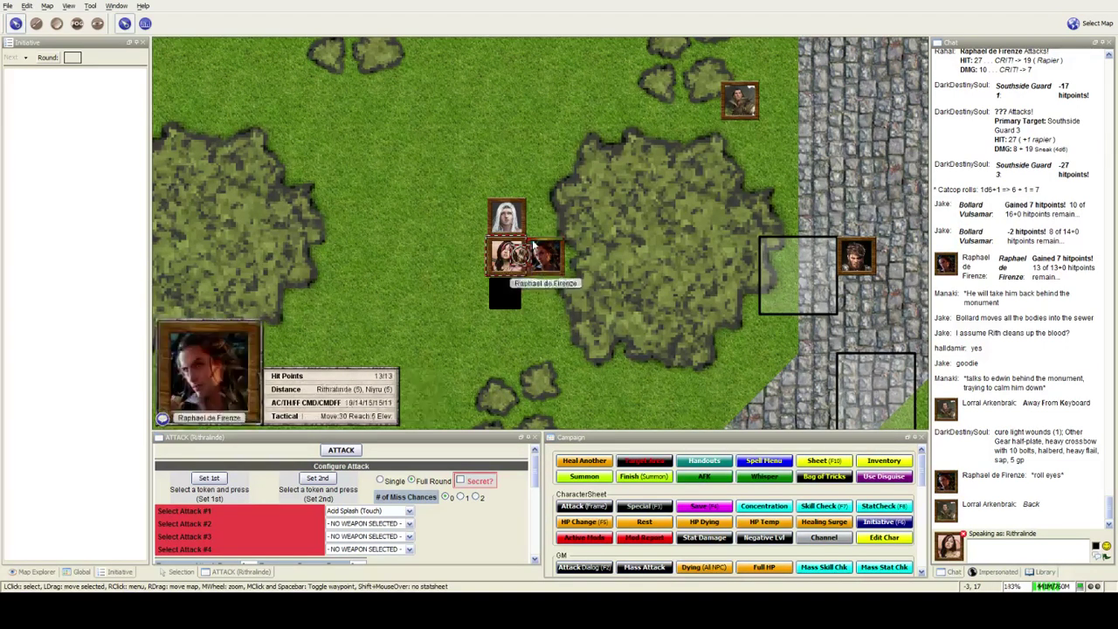
scroll(537, 271, up, 2)
scroll(555, 250, up, 2)
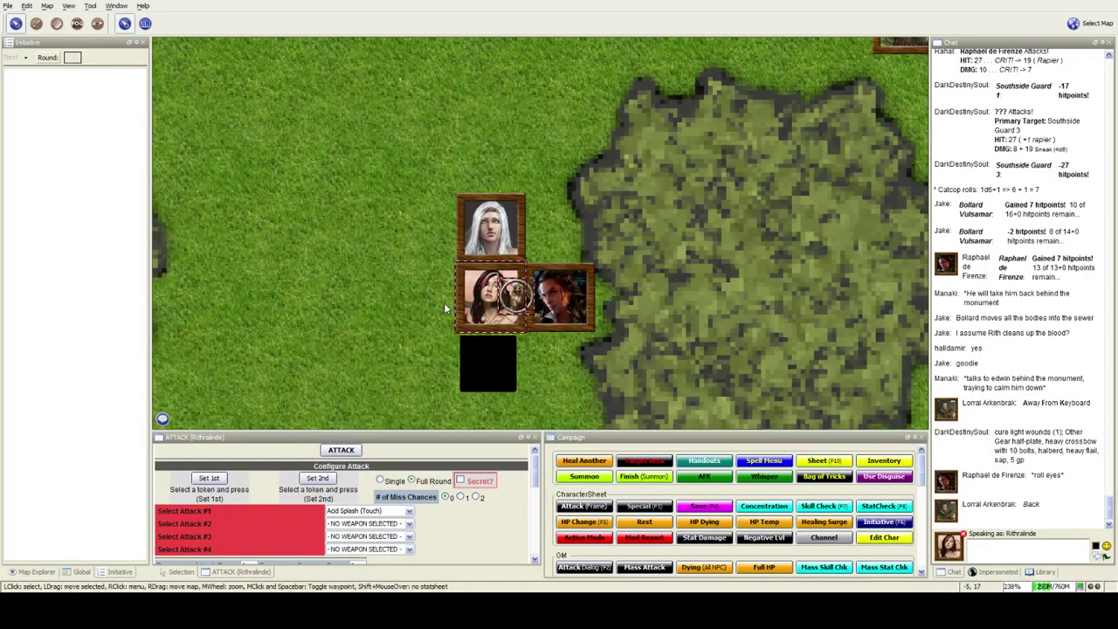
mouse_move(490, 297)
text(i guess)
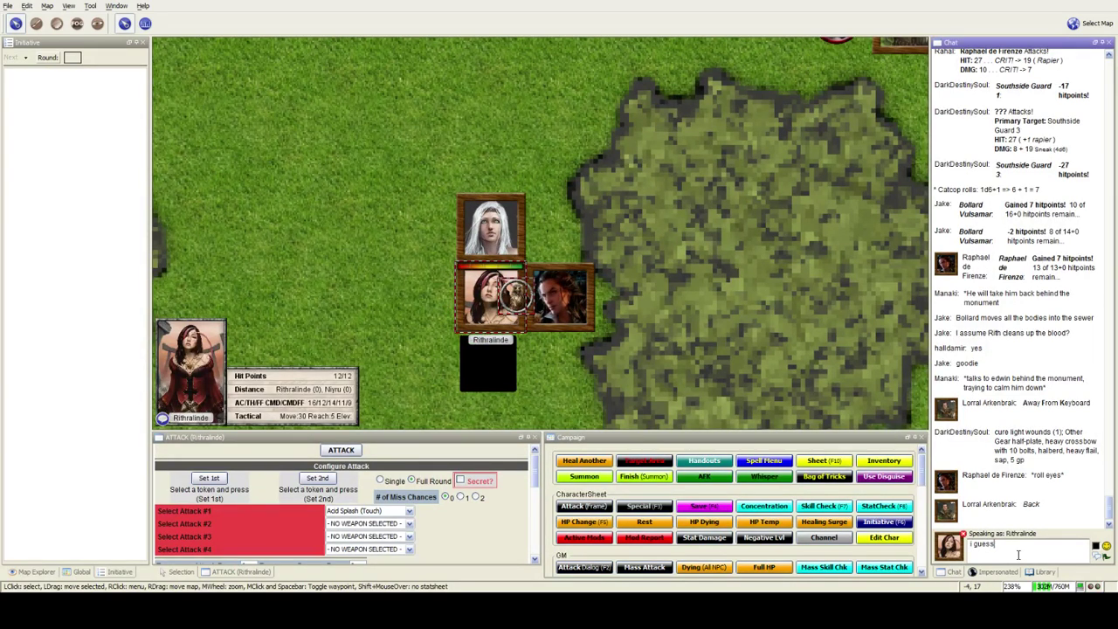
text(ed)
text( as much)
Step: Send the chat reply 'i guessed as much'
key(Return)
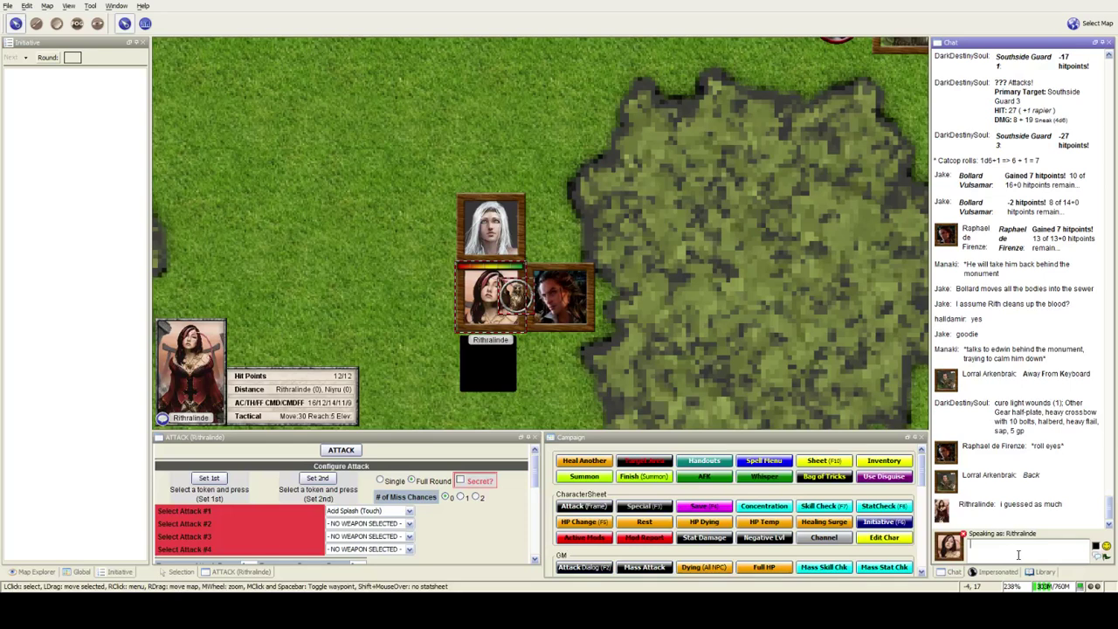
Step: Move a party token down and left into a new formation spot
mouse_move(559, 297)
mouse_down()
mouse_move(489, 367)
mouse_move(419, 366)
mouse_up()
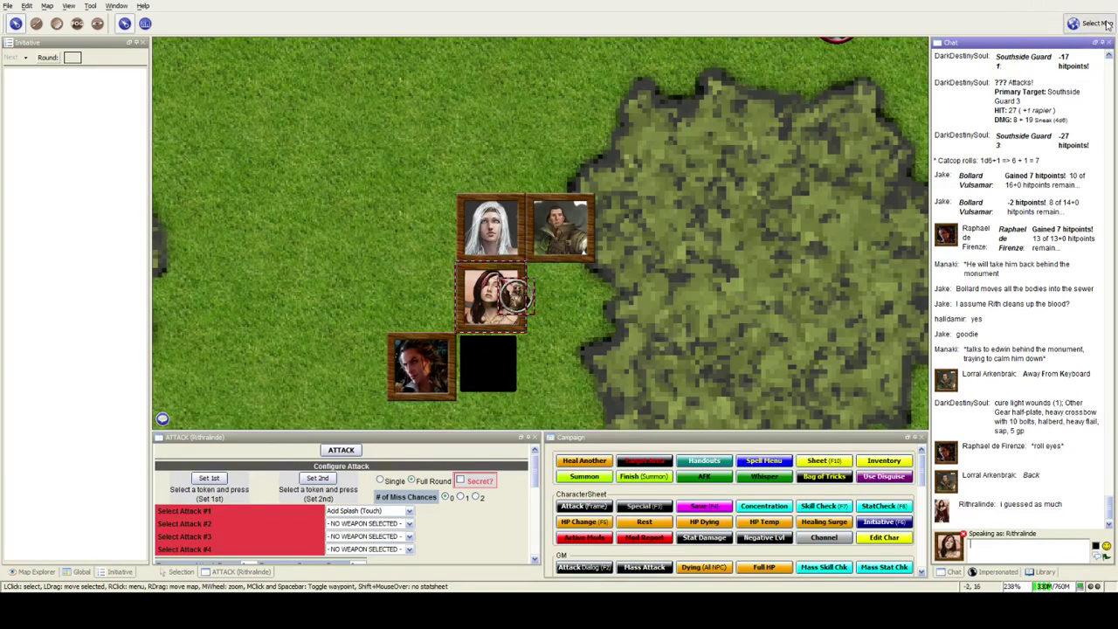
Step: Load the '01 - City of Emerisia - Player View' map
click(1091, 24)
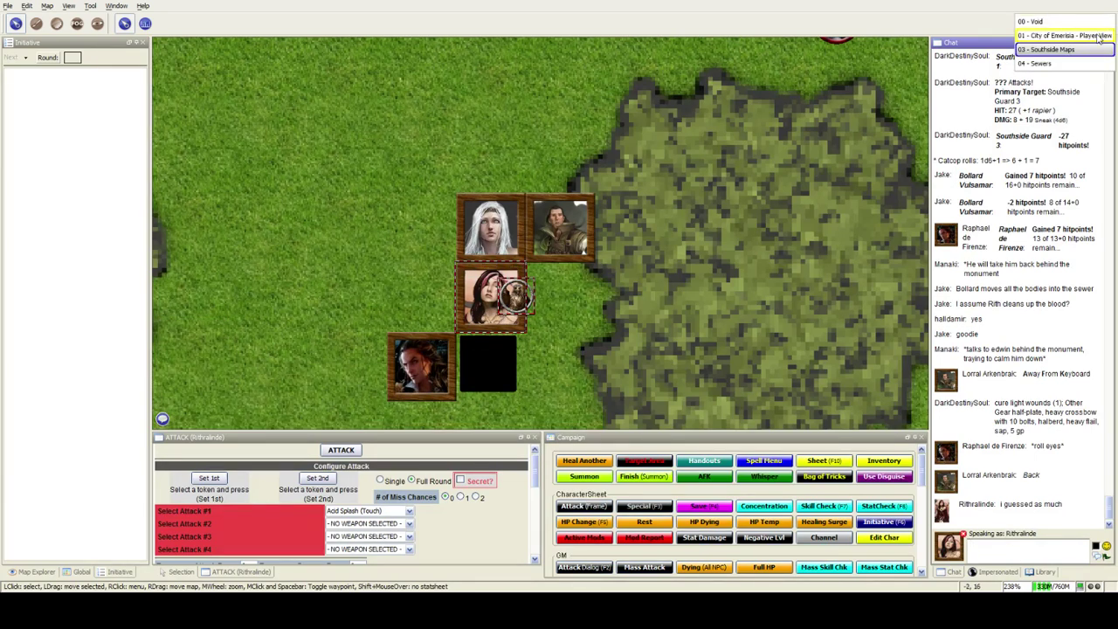
click(1065, 34)
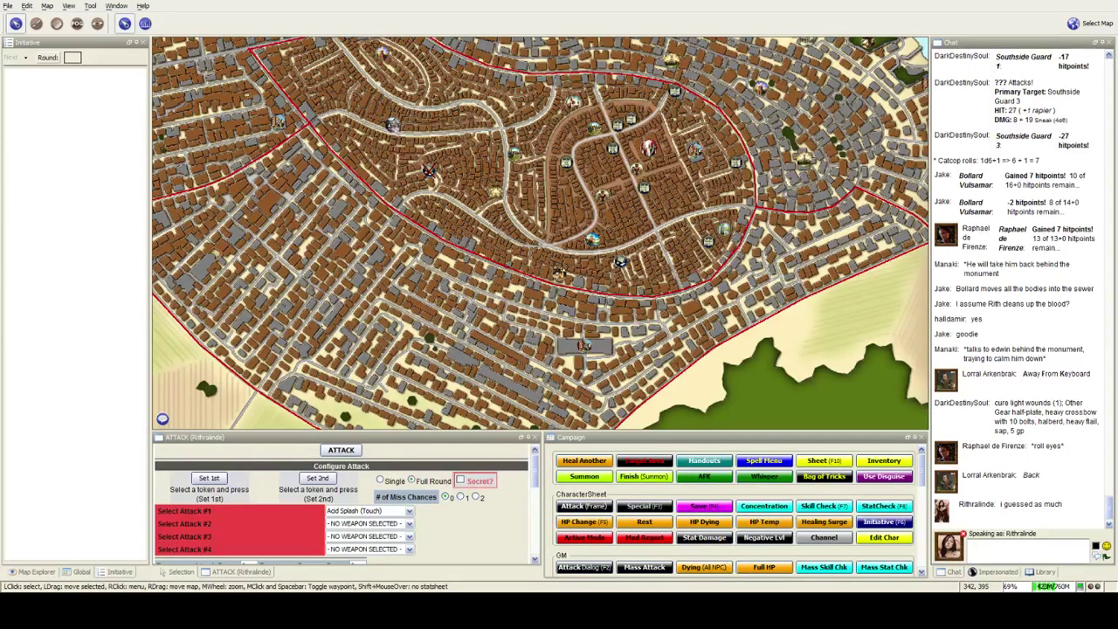
scroll(515, 262, up, 3)
scroll(581, 236, up, 3)
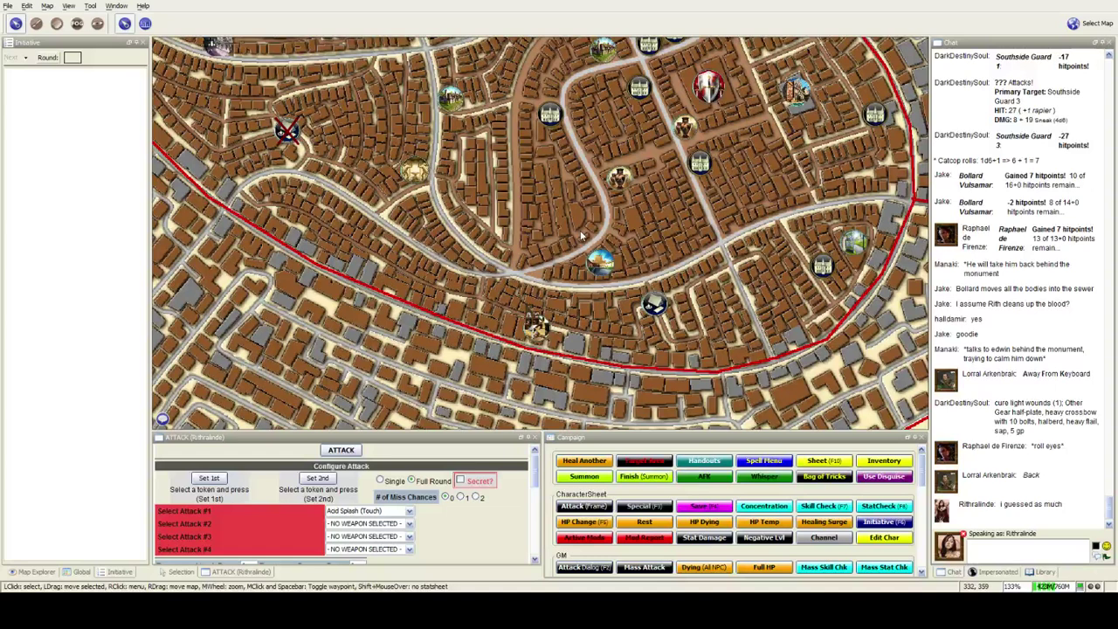
scroll(581, 236, up, 3)
scroll(594, 253, up, 3)
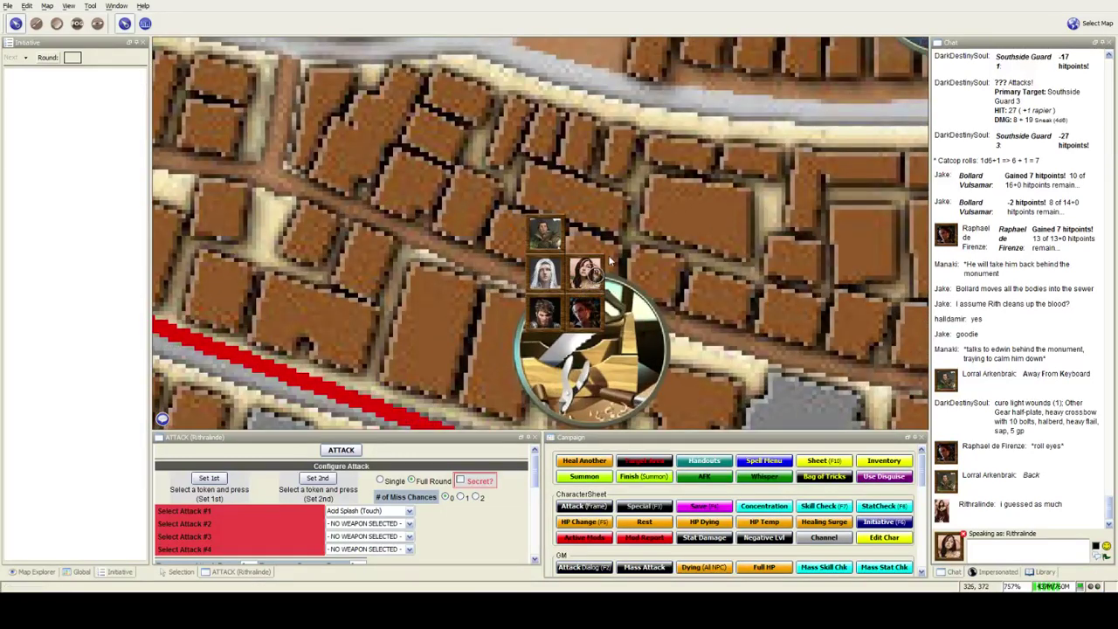
click(594, 266)
scroll(611, 262, up, 2)
scroll(708, 266, up, 2)
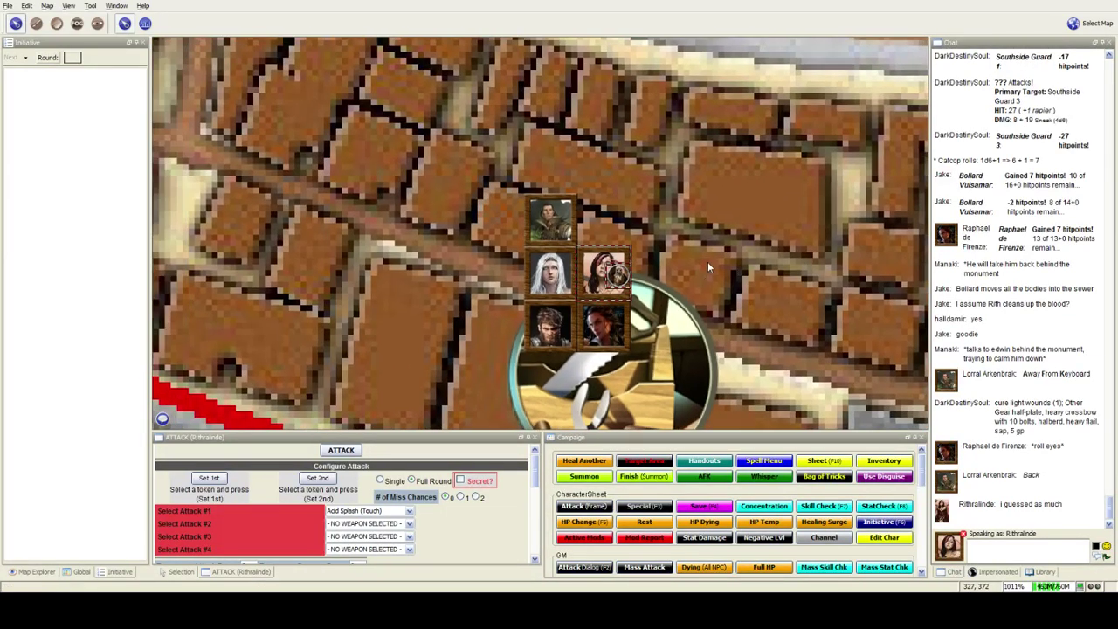
scroll(708, 261, down, 3)
scroll(743, 271, down, 2)
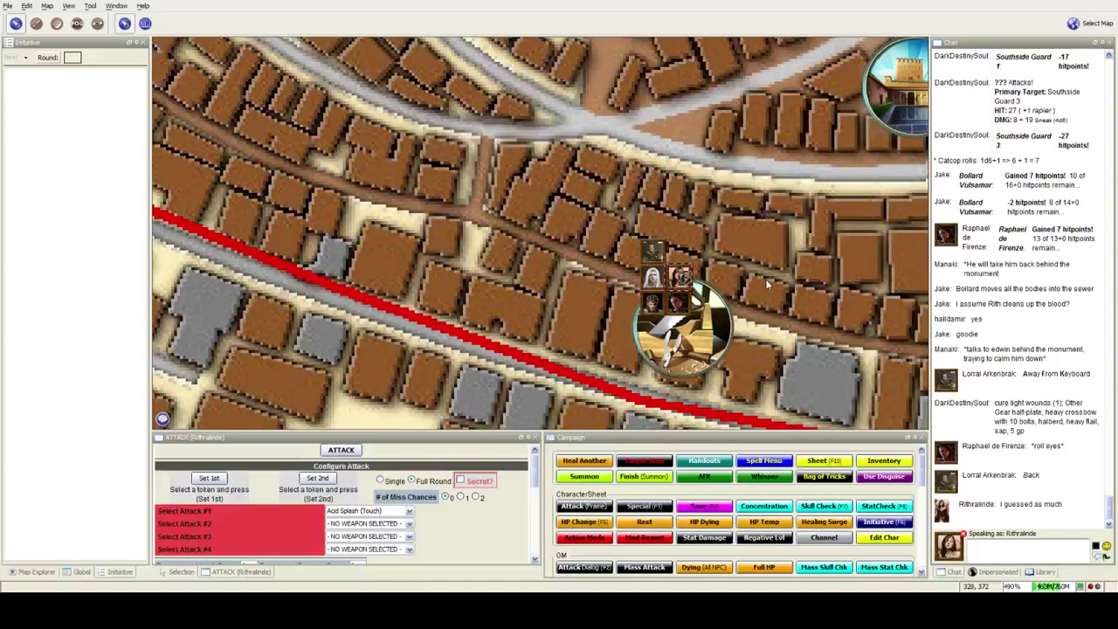
scroll(765, 278, down, 2)
scroll(618, 308, up, 2)
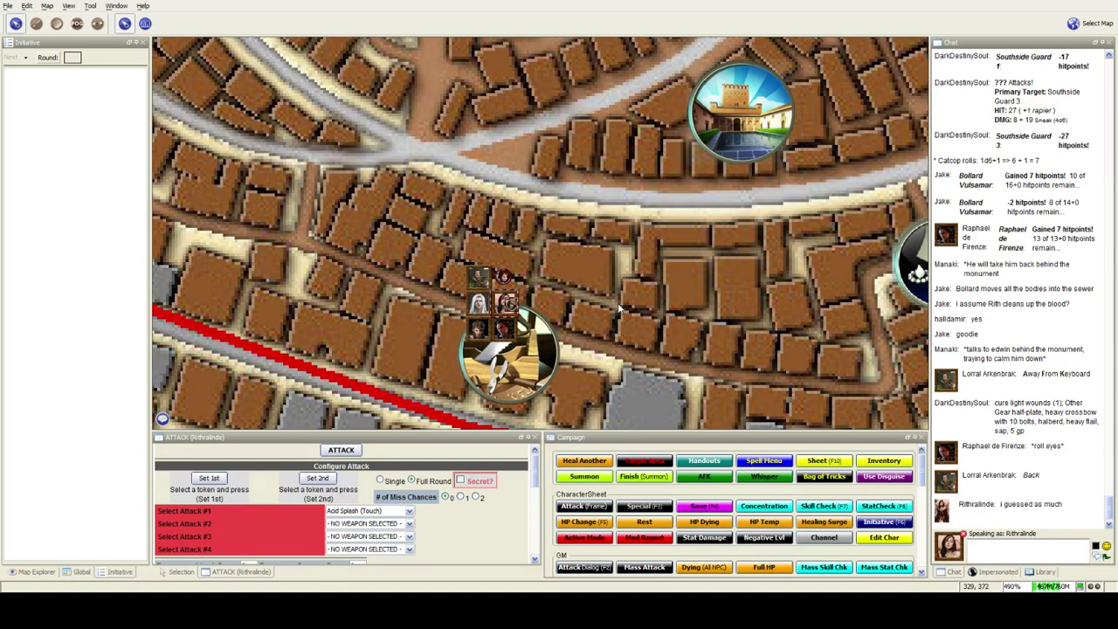
scroll(618, 307, up, 3)
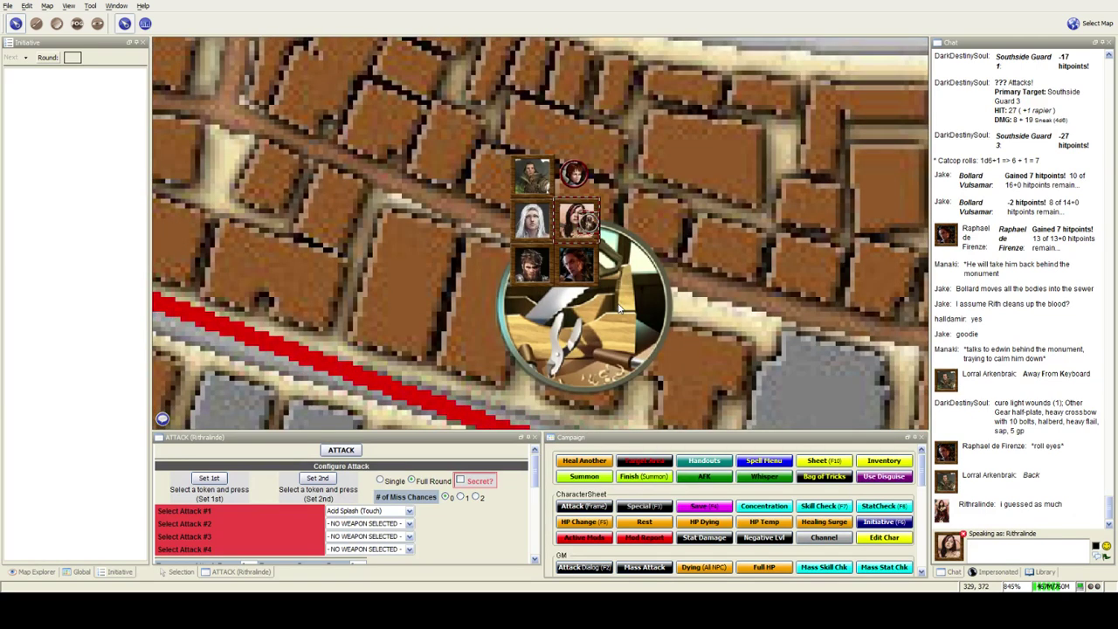
scroll(618, 308, down, 5)
scroll(635, 234, up, 2)
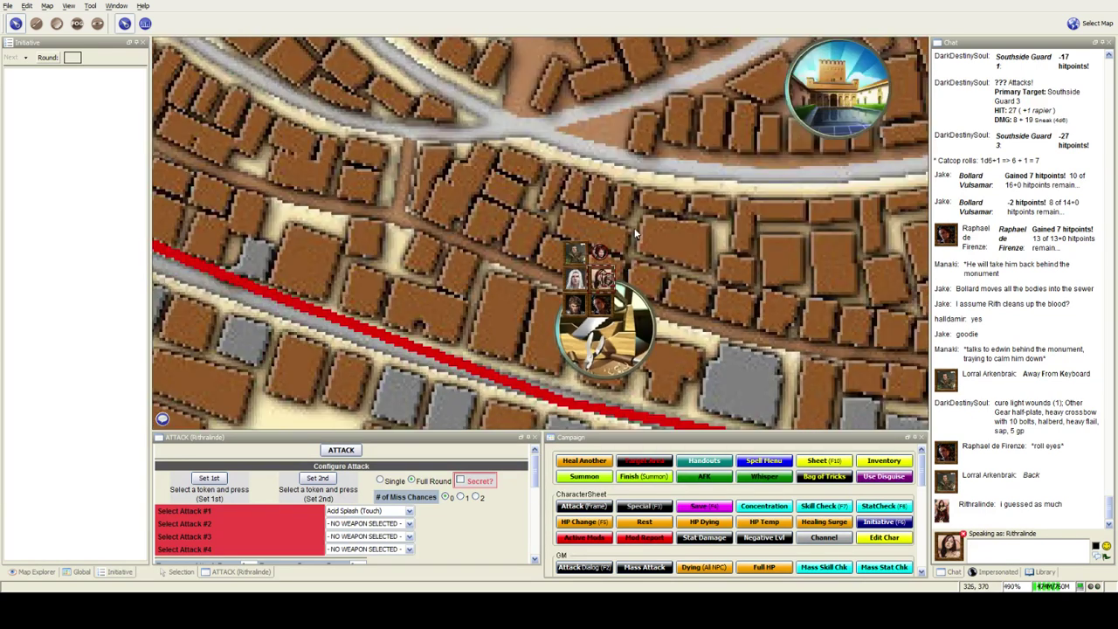
drag(636, 234, 636, 220)
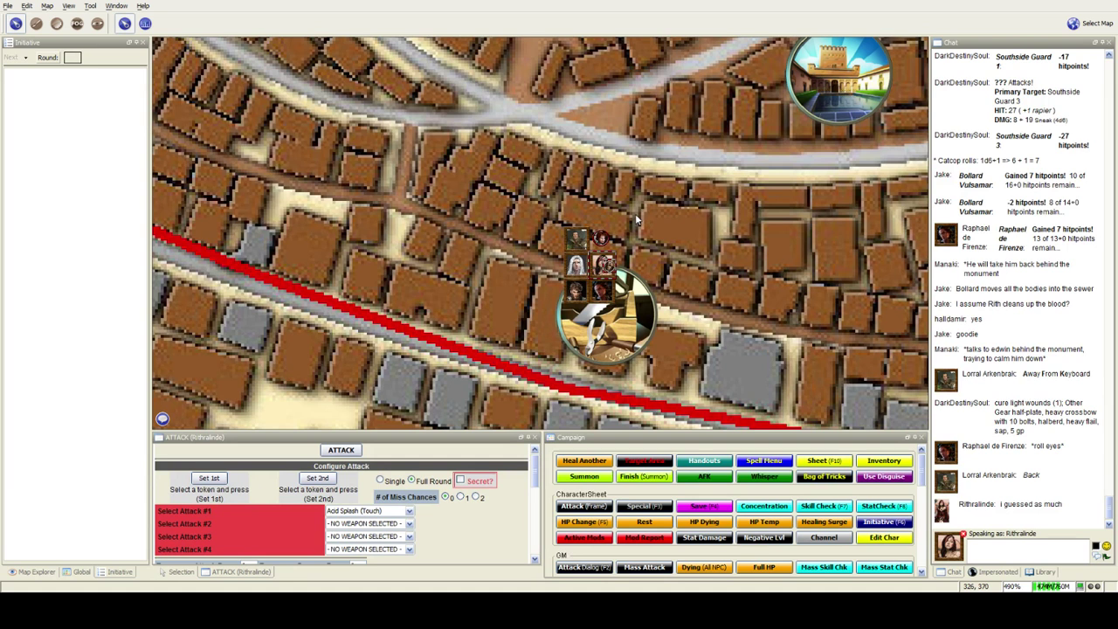
scroll(635, 213, down, 3)
scroll(648, 227, down, 2)
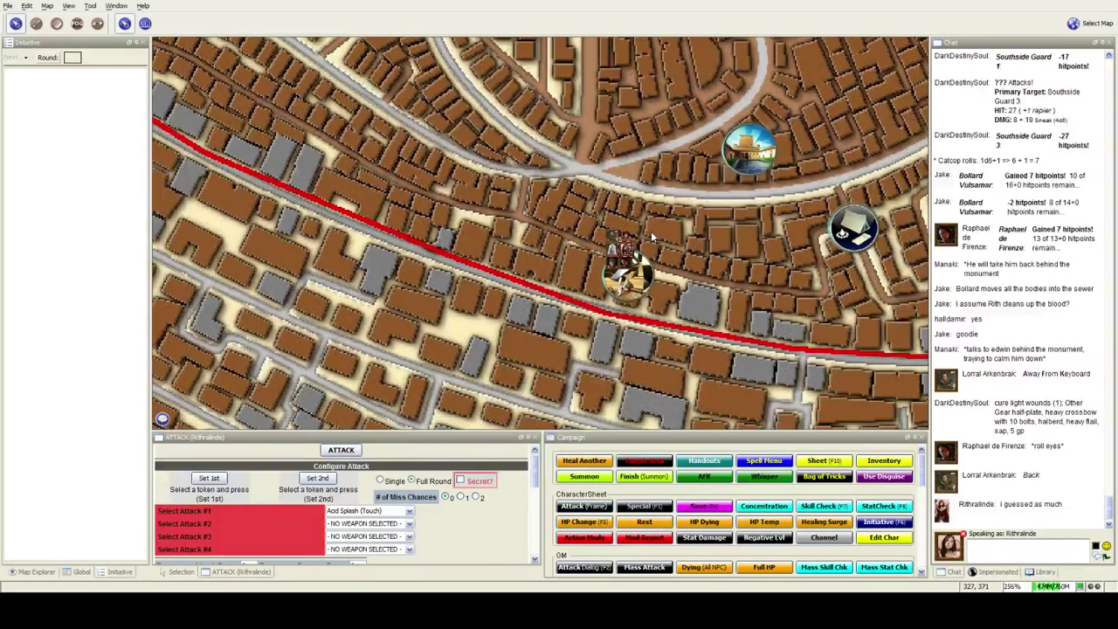
scroll(651, 236, down, 2)
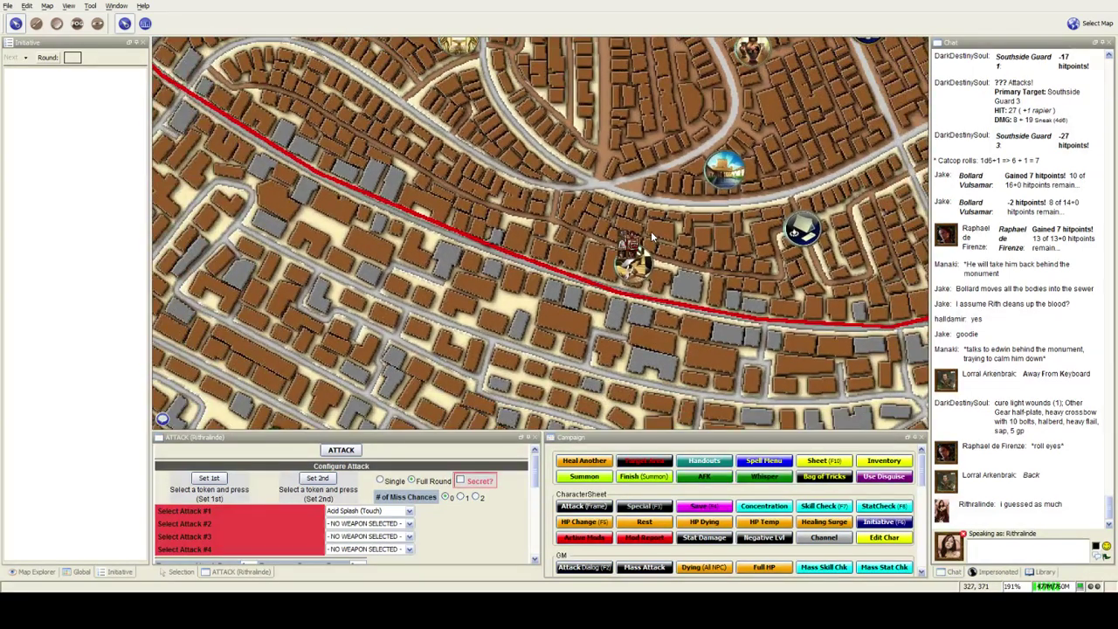
scroll(652, 236, down, 2)
scroll(652, 236, down, 2)
scroll(652, 235, down, 2)
scroll(599, 339, down, 2)
scroll(599, 339, up, 2)
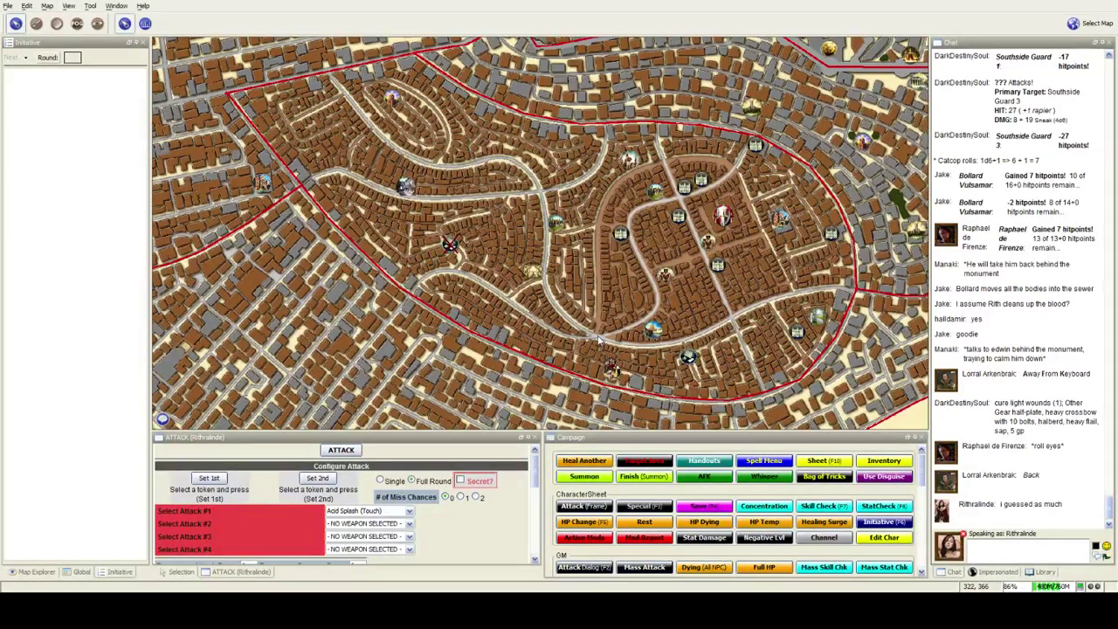
scroll(599, 340, up, 1)
scroll(599, 340, up, 1)
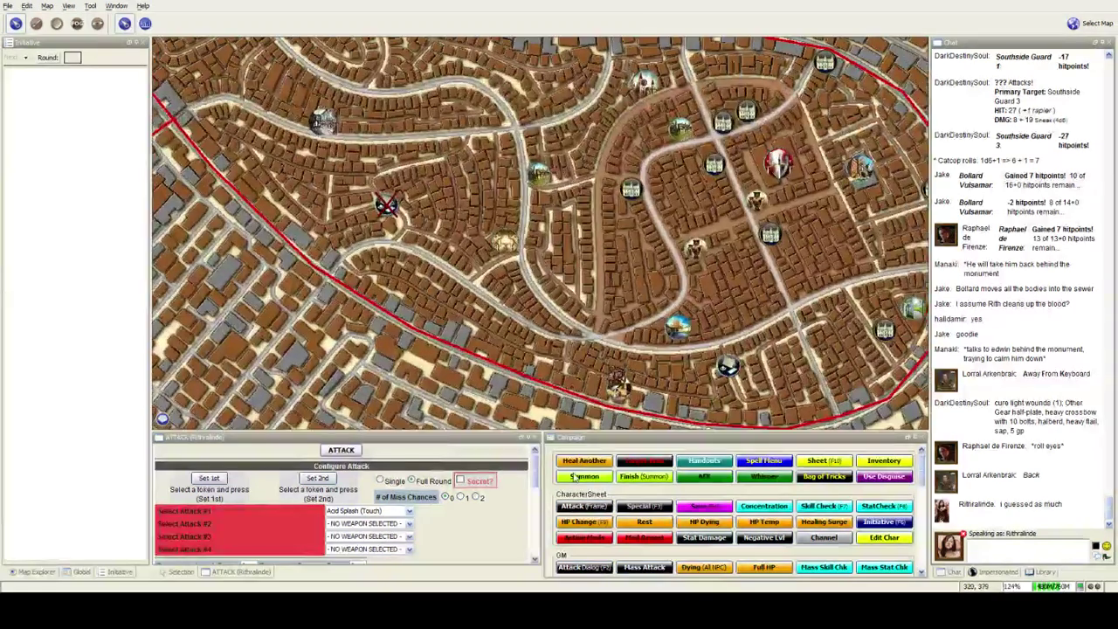
scroll(599, 350, up, 3)
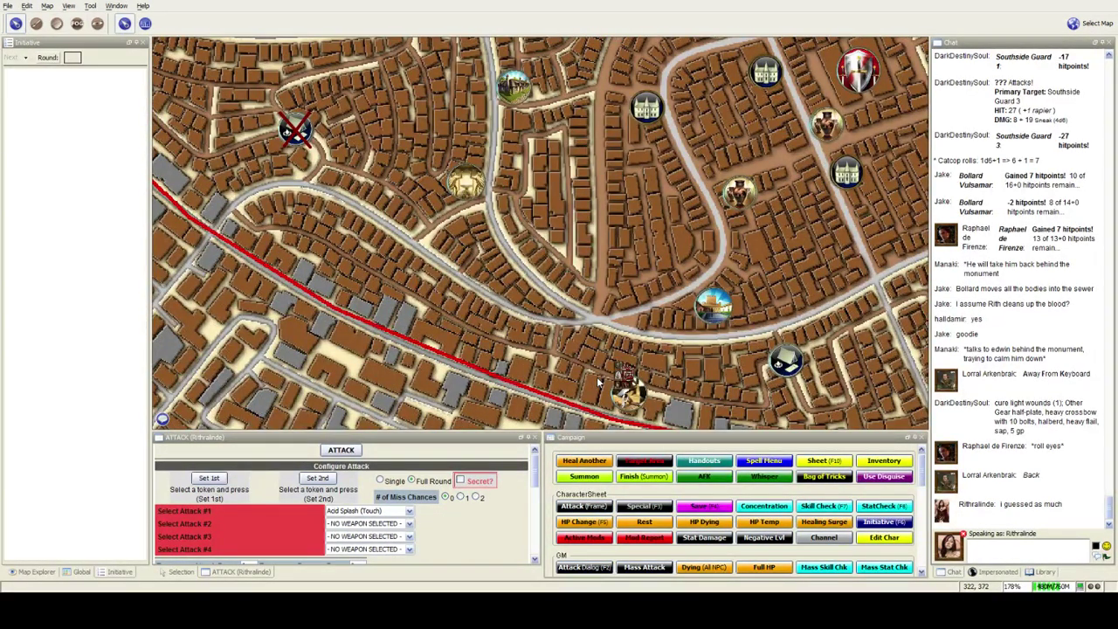
scroll(599, 382, up, 5)
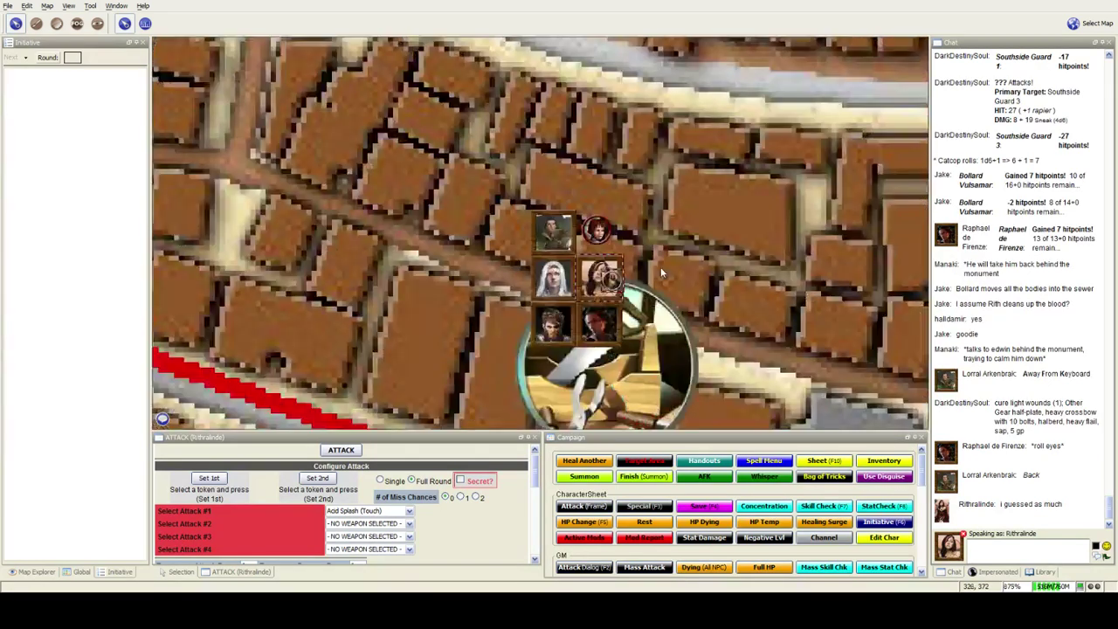
Step: Bring up the city map with Margo's Workshop from the Select Map menu
click(1087, 23)
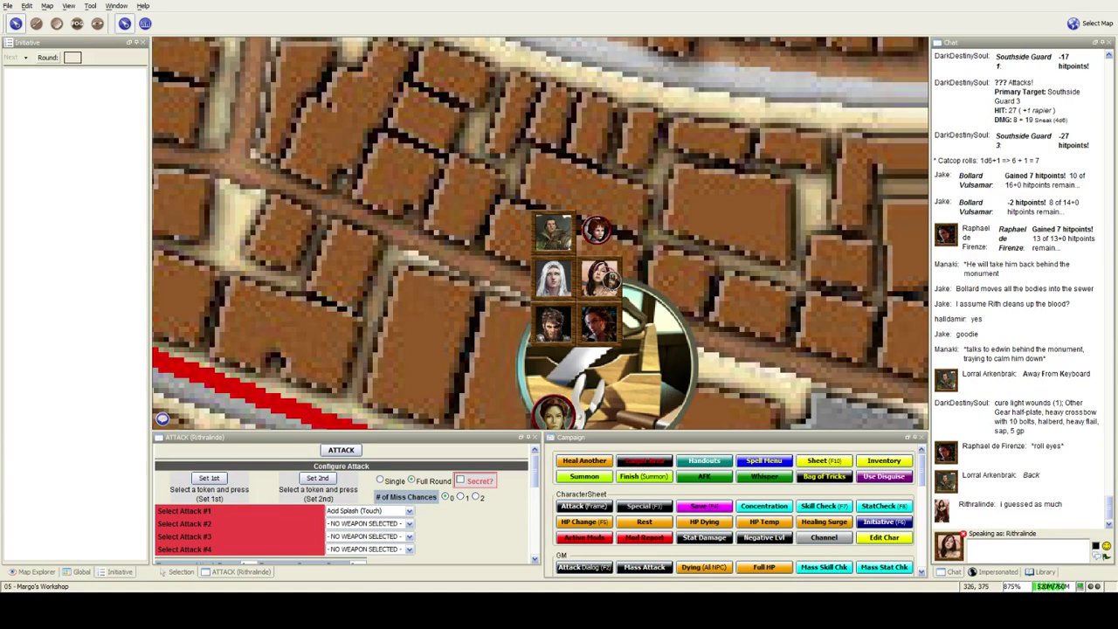
scroll(393, 242, down, 2)
scroll(393, 242, up, 3)
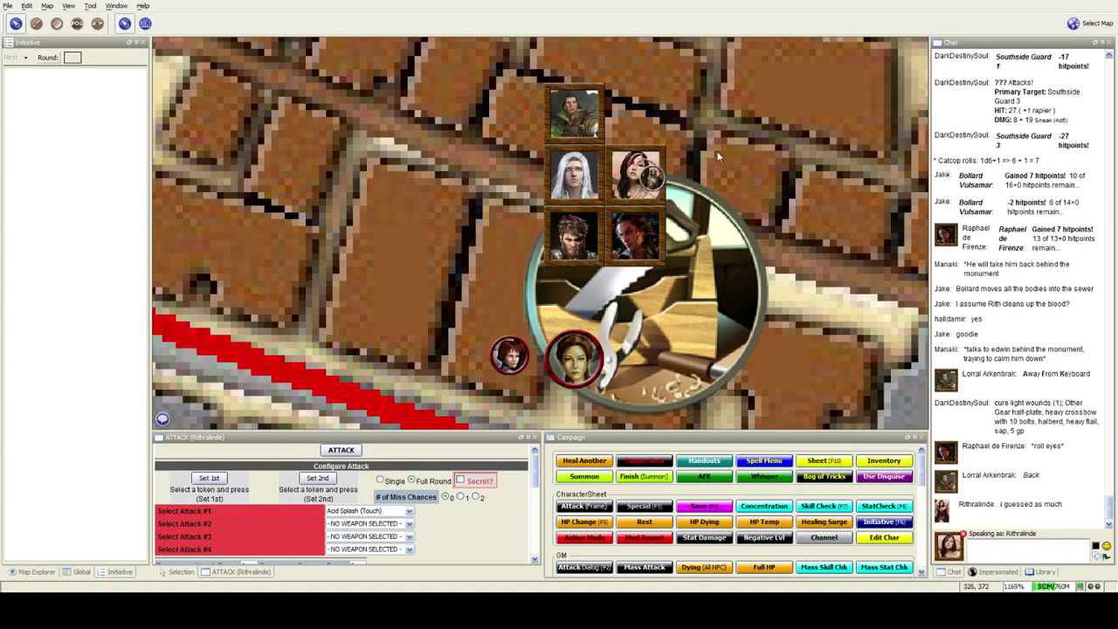
drag(653, 176, 645, 183)
mouse_move(627, 181)
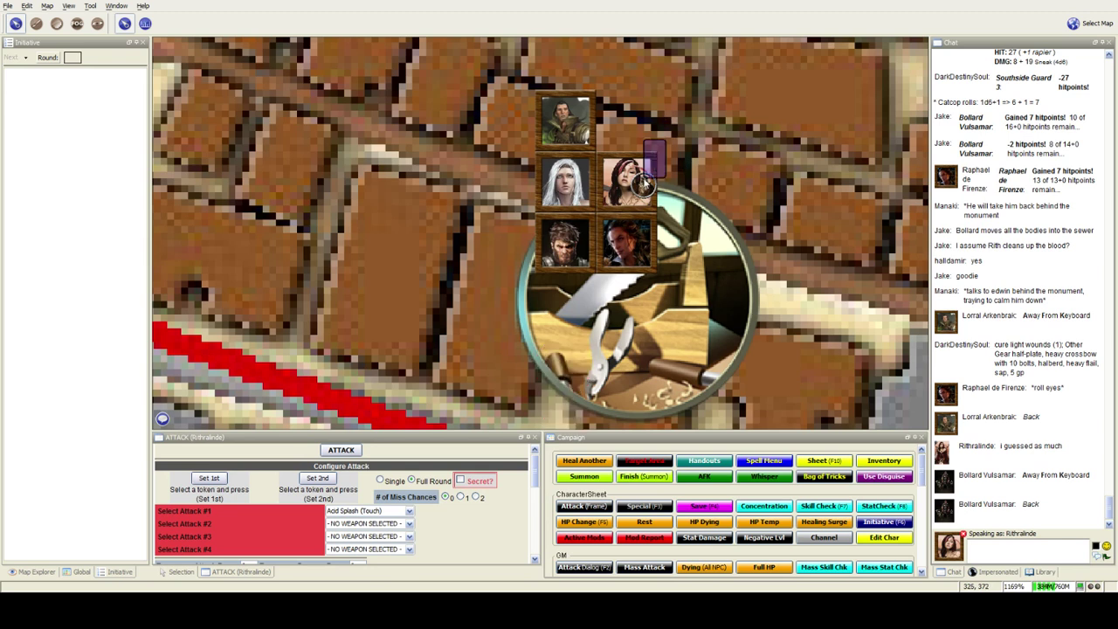
click(646, 182)
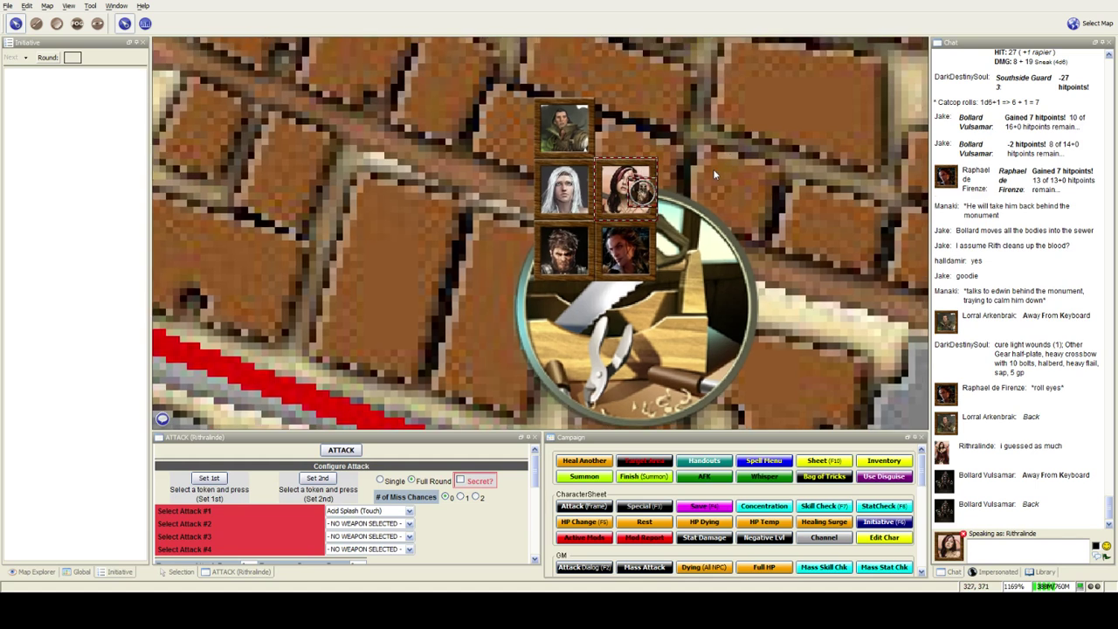
scroll(712, 169, down, 1)
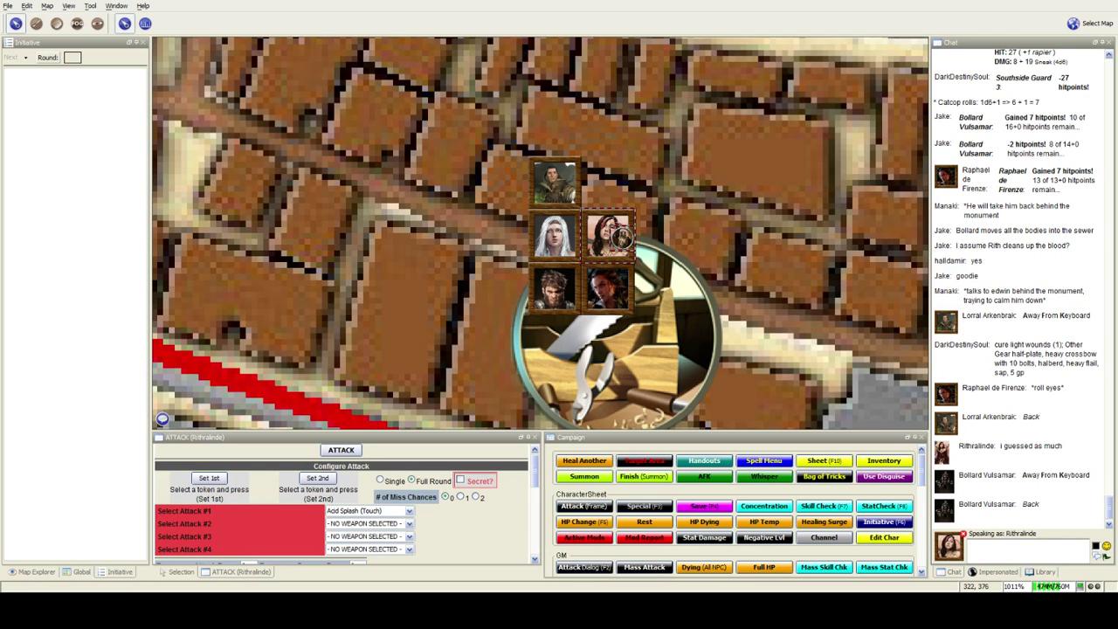
scroll(396, 316, up, 3)
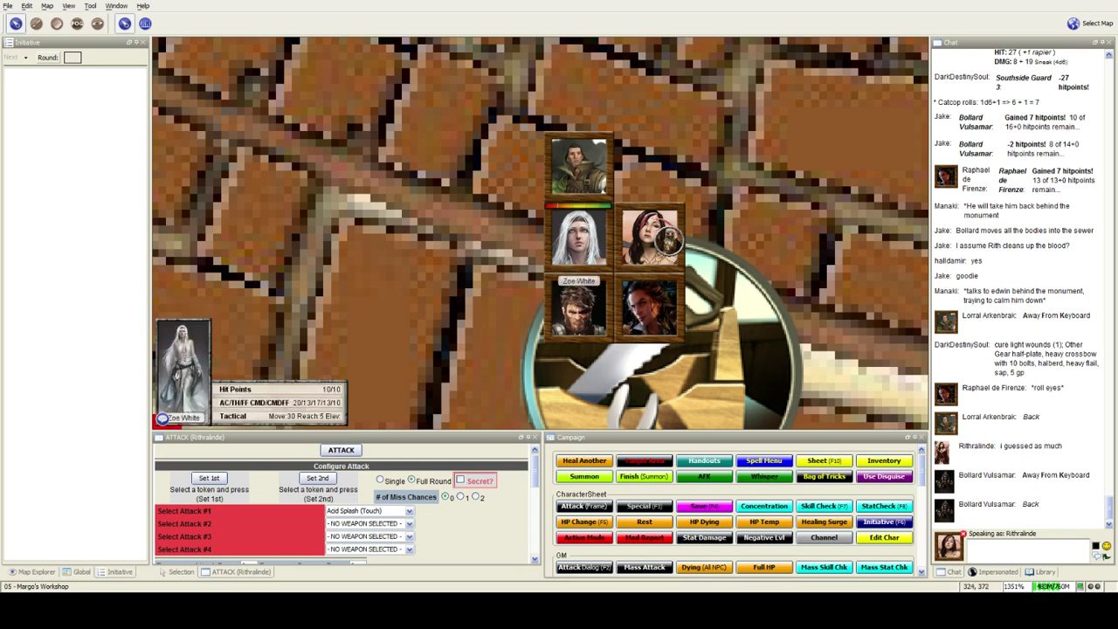
scroll(517, 237, down, 5)
scroll(517, 237, down, 5)
scroll(517, 238, down, 3)
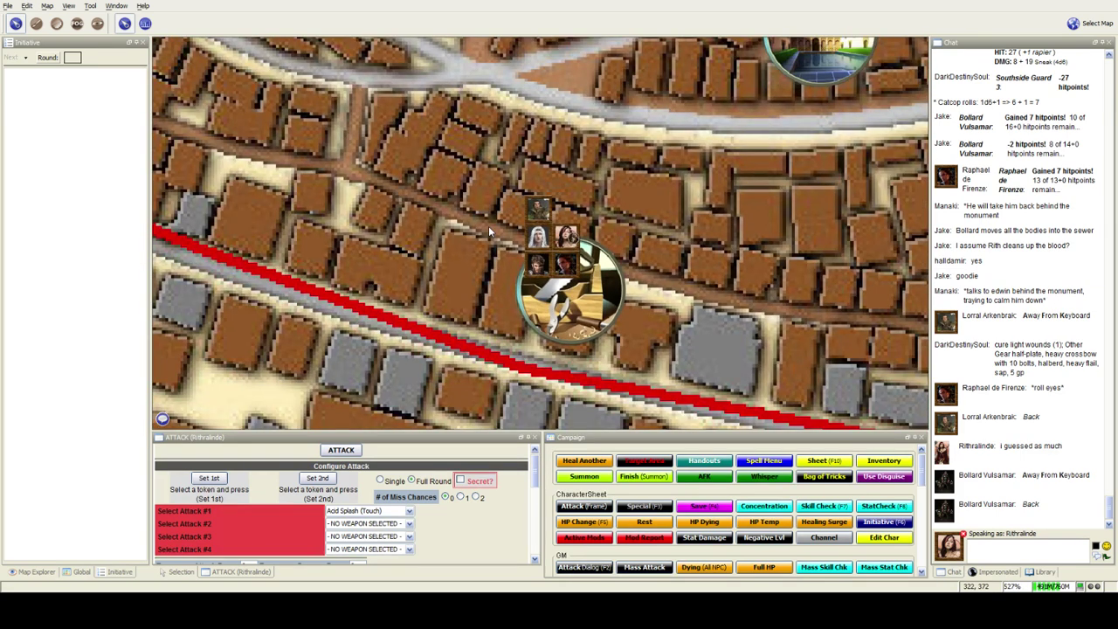
scroll(489, 225, down, 8)
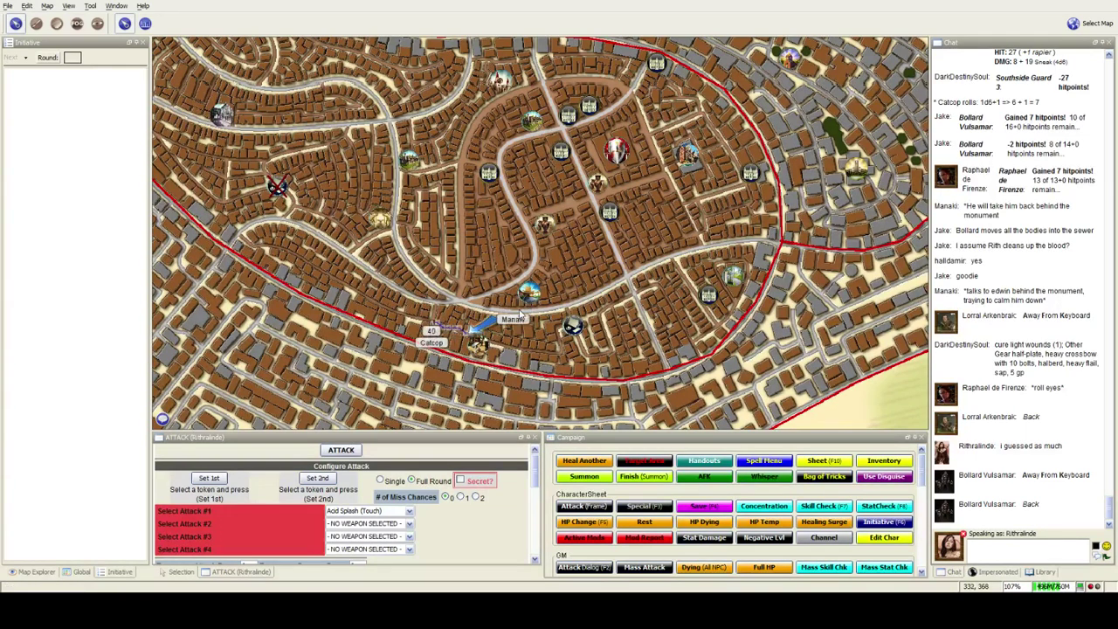
Step: Drag the Catcop token down the street toward Manaki, covering a distance of 55
drag(507, 324, 472, 345)
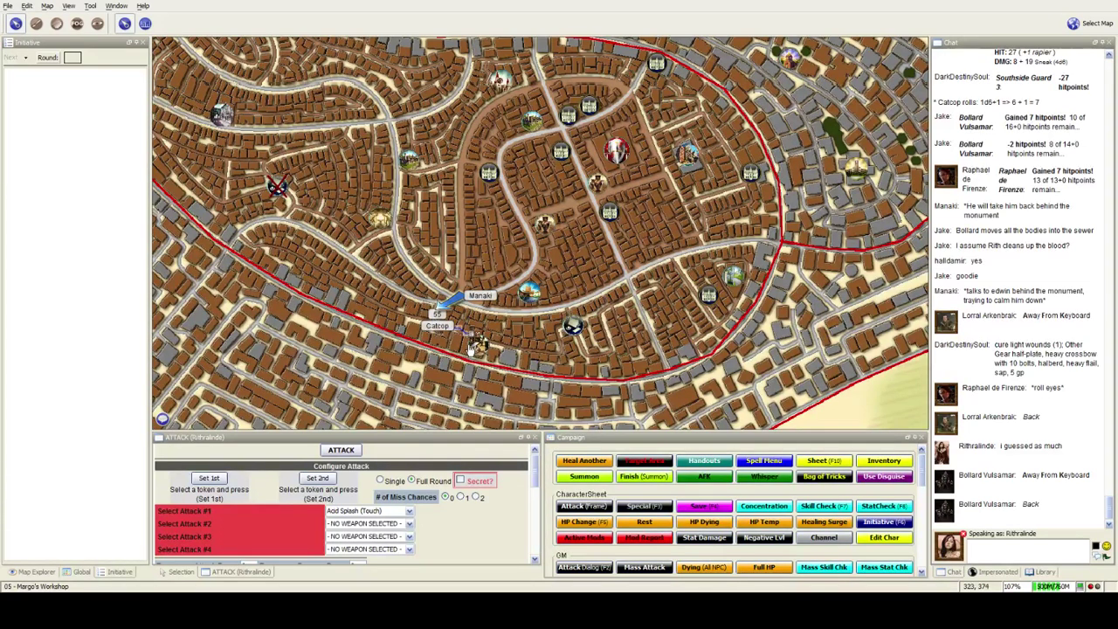
scroll(472, 344, up, 5)
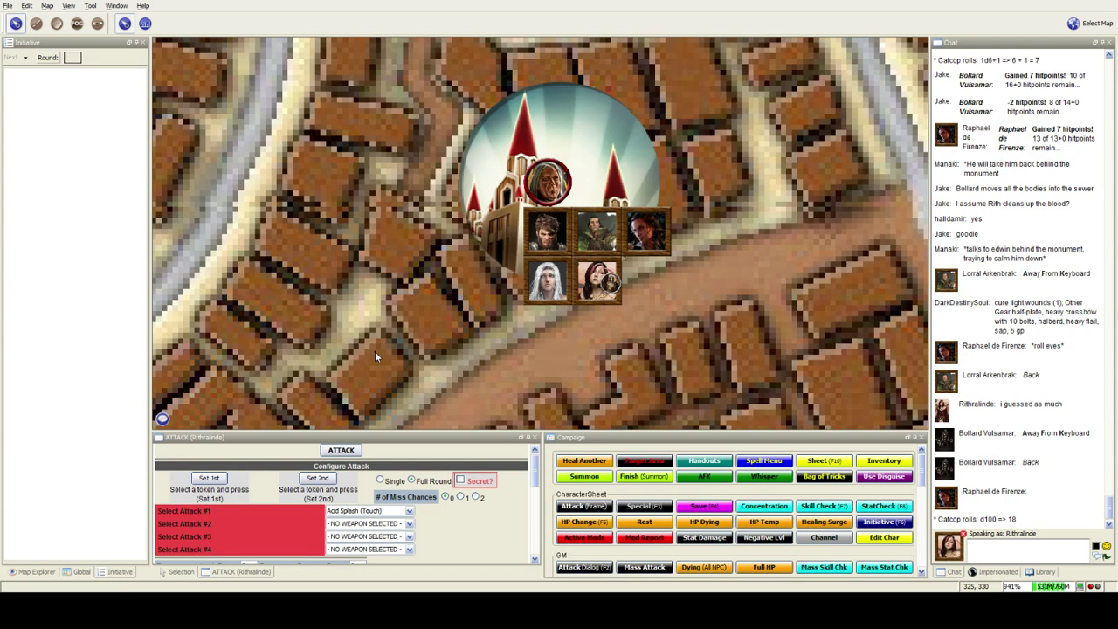
scroll(375, 351, down, 5)
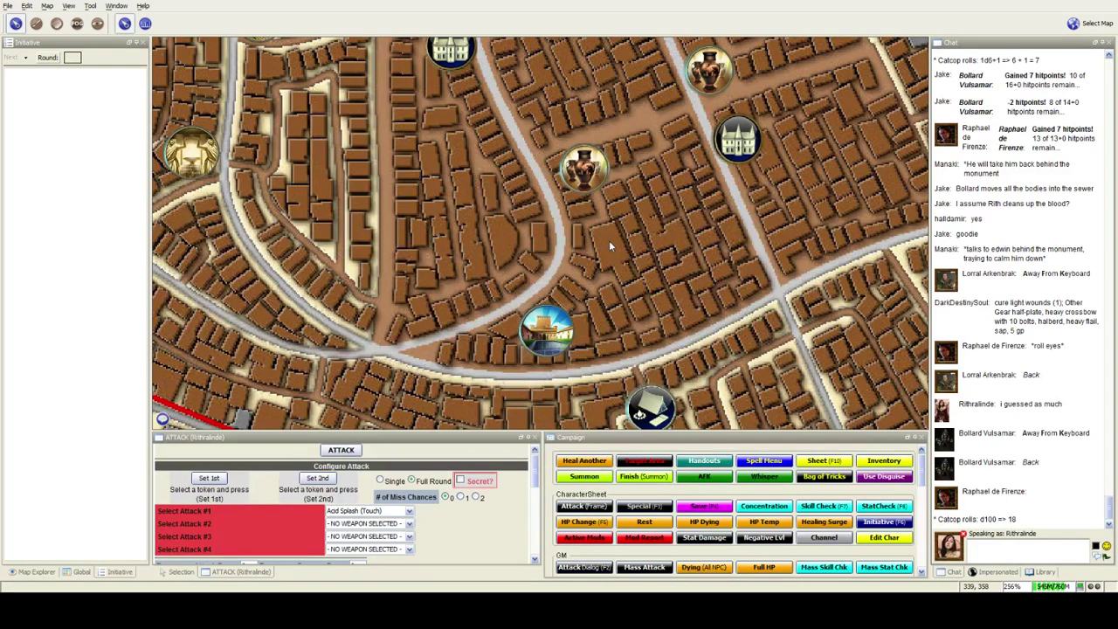
scroll(609, 240, down, 3)
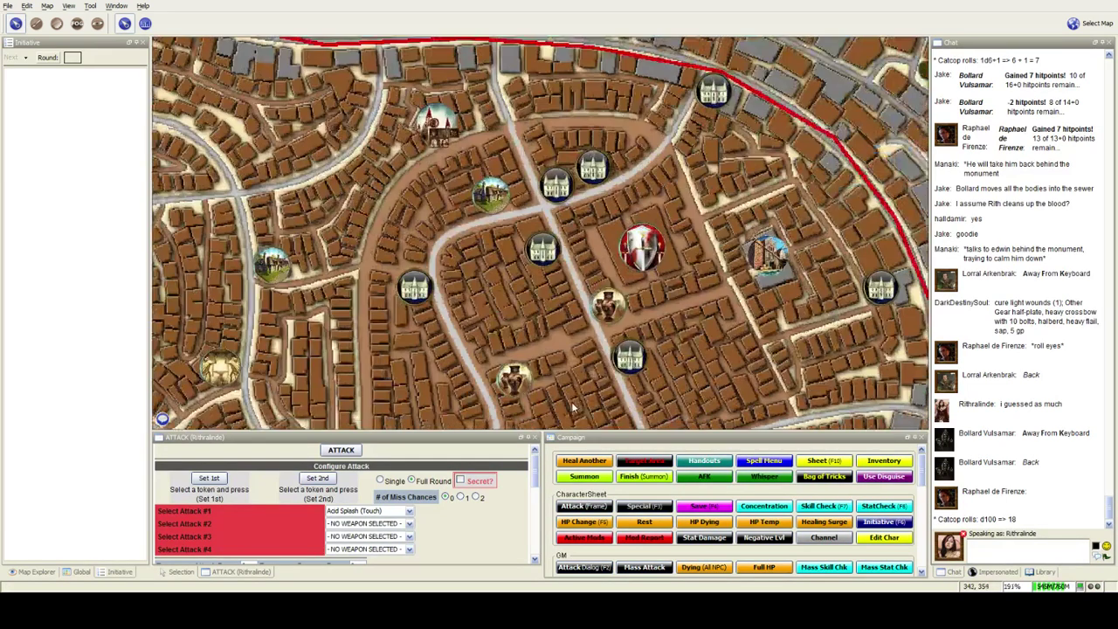
scroll(572, 407, up, 1)
scroll(479, 212, up, 1)
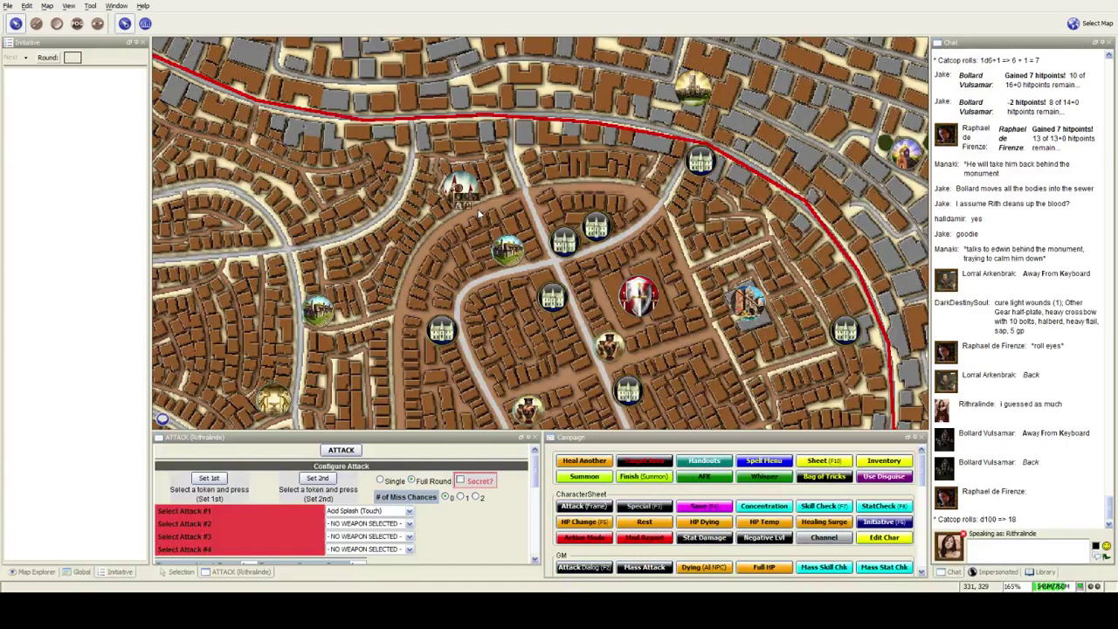
scroll(479, 212, up, 8)
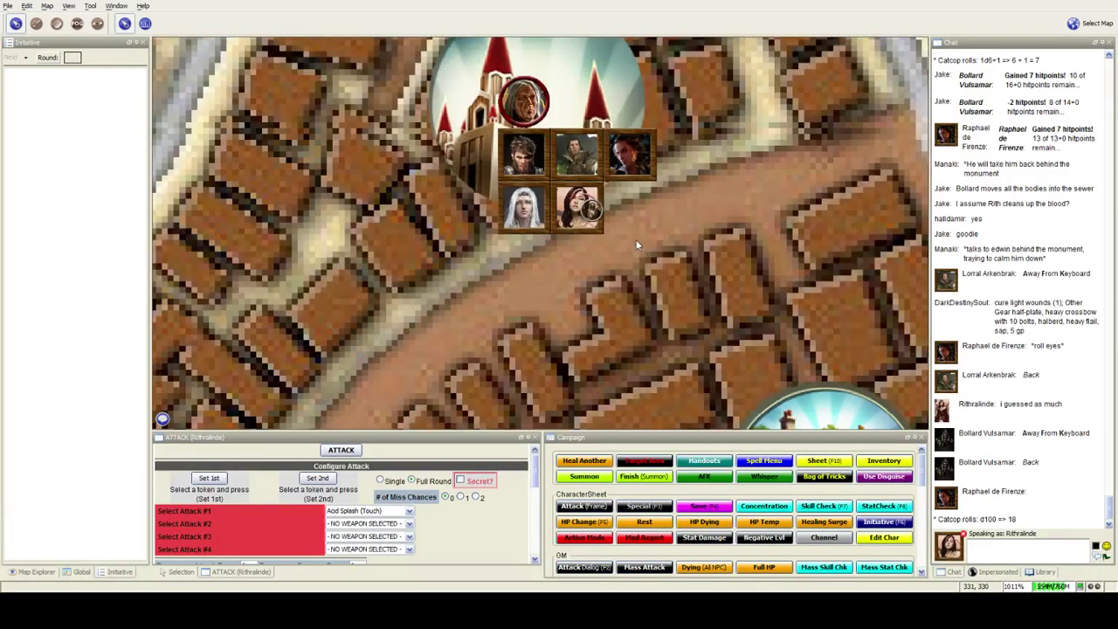
Step: Select Rithralinde's token in the church party group and nudge the map view
click(581, 208)
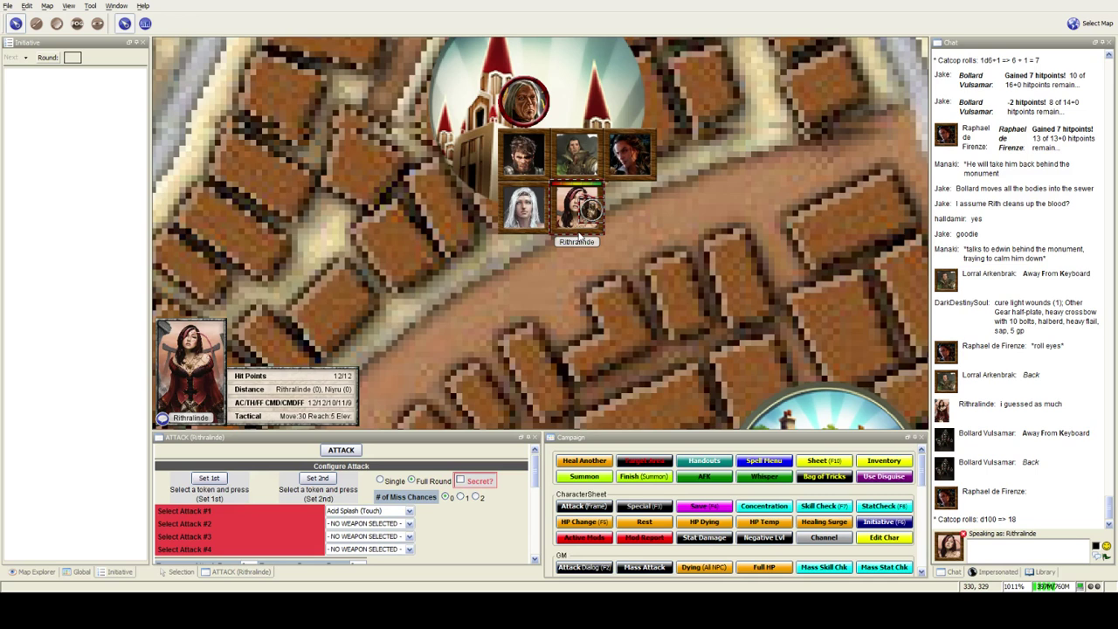
mouse_move(578, 208)
drag(623, 231, 606, 262)
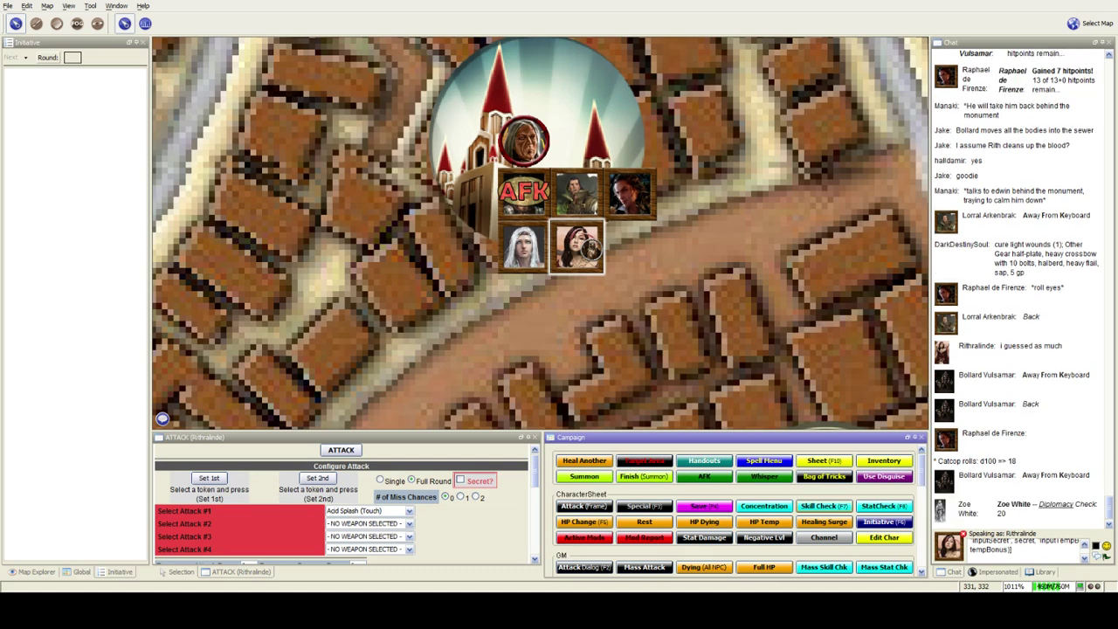
Step: Post Rithralinde's Diplomacy check roll to the chat log
key(Return)
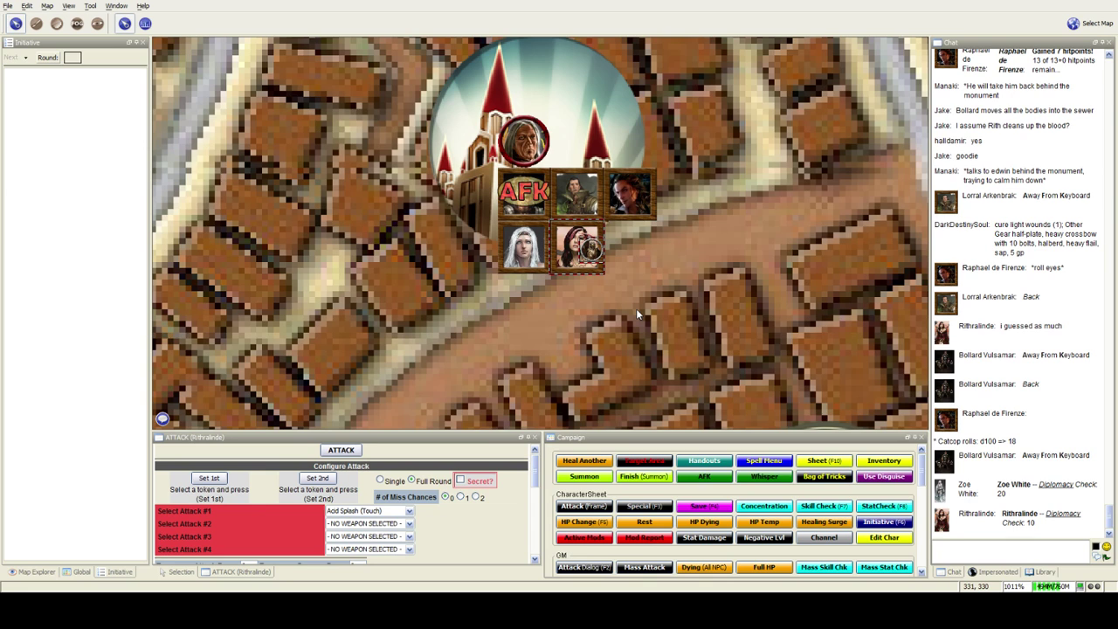
scroll(636, 310, up, 1)
scroll(646, 332, up, 1)
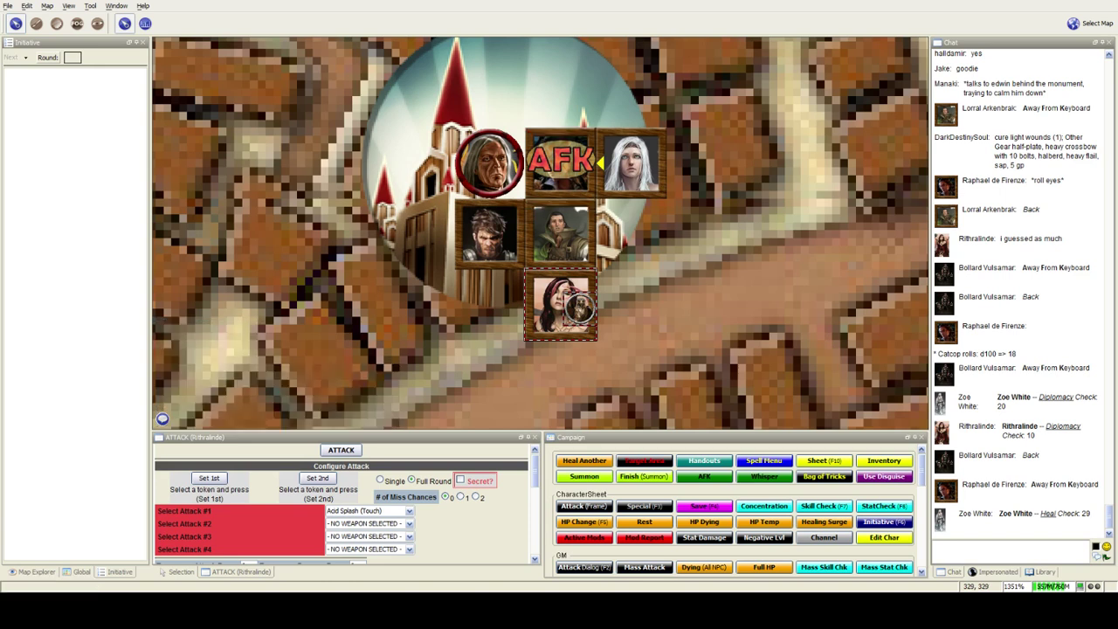
Step: Deselect the bottom party token by clicking empty map
click(459, 334)
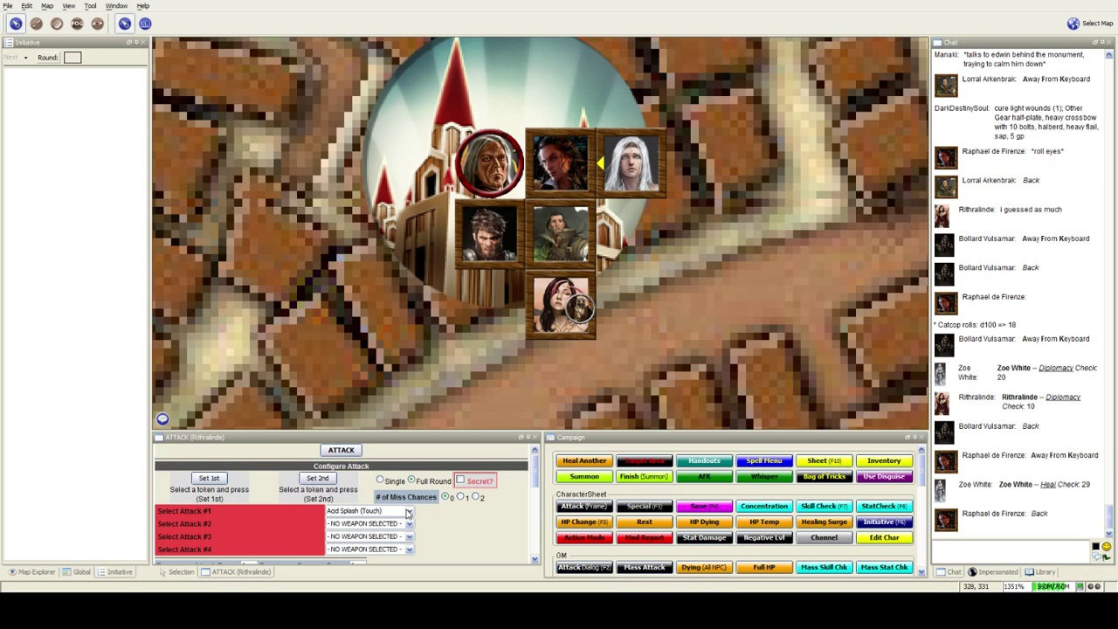
Step: Keep Acid Splash as the Attack #1 weapon and shift the map view
click(408, 512)
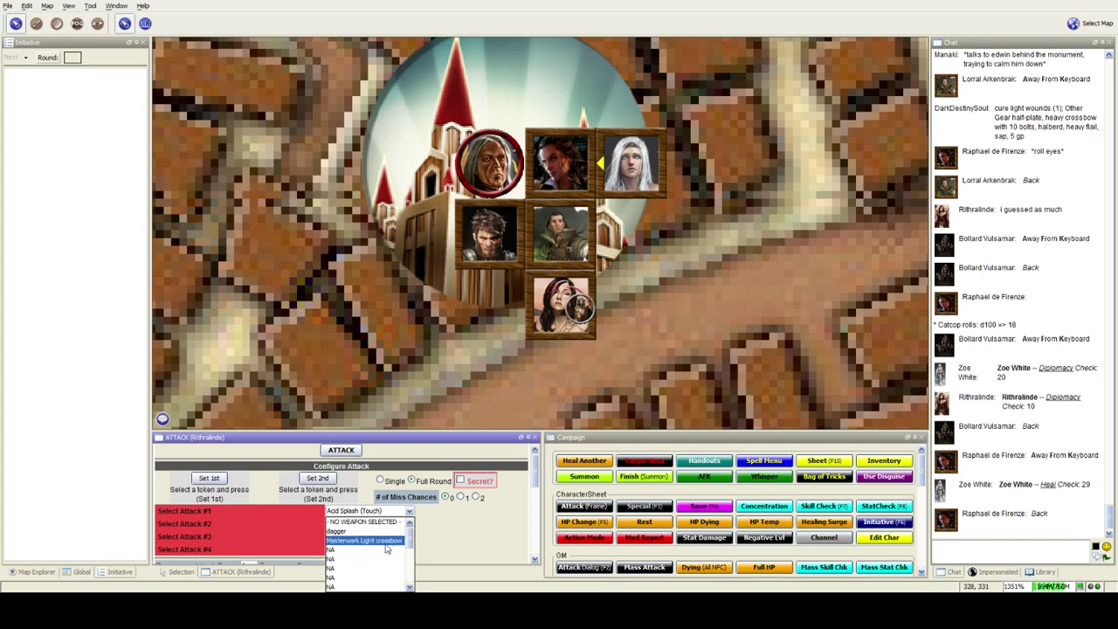
click(358, 558)
mouse_move(561, 306)
drag(596, 350, 577, 374)
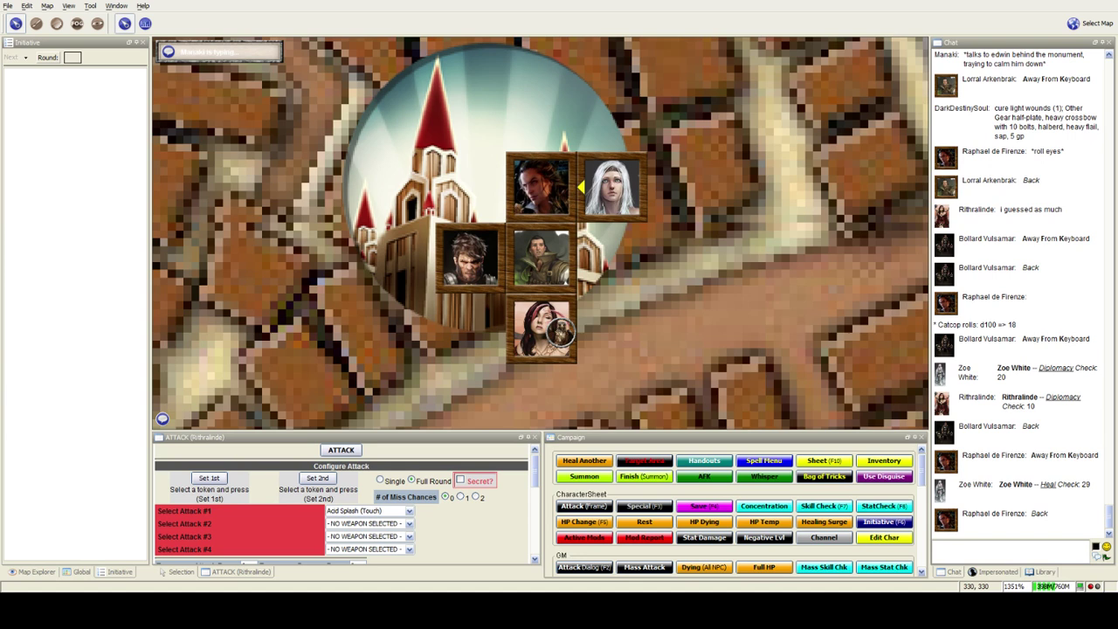
scroll(603, 338, down, 2)
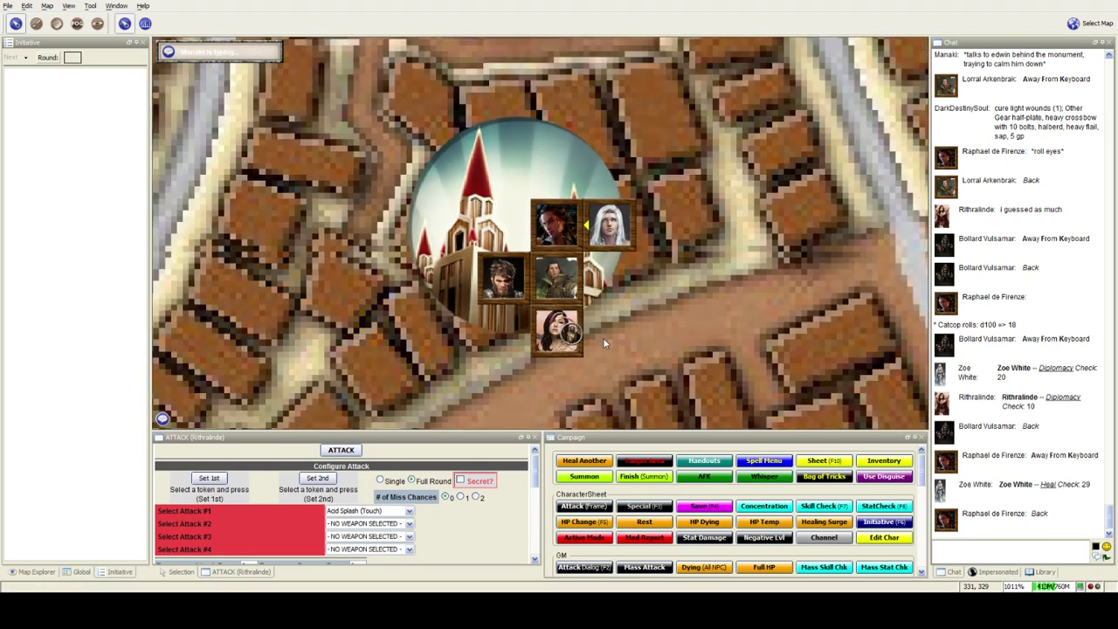
scroll(603, 338, down, 2)
scroll(435, 202, down, 2)
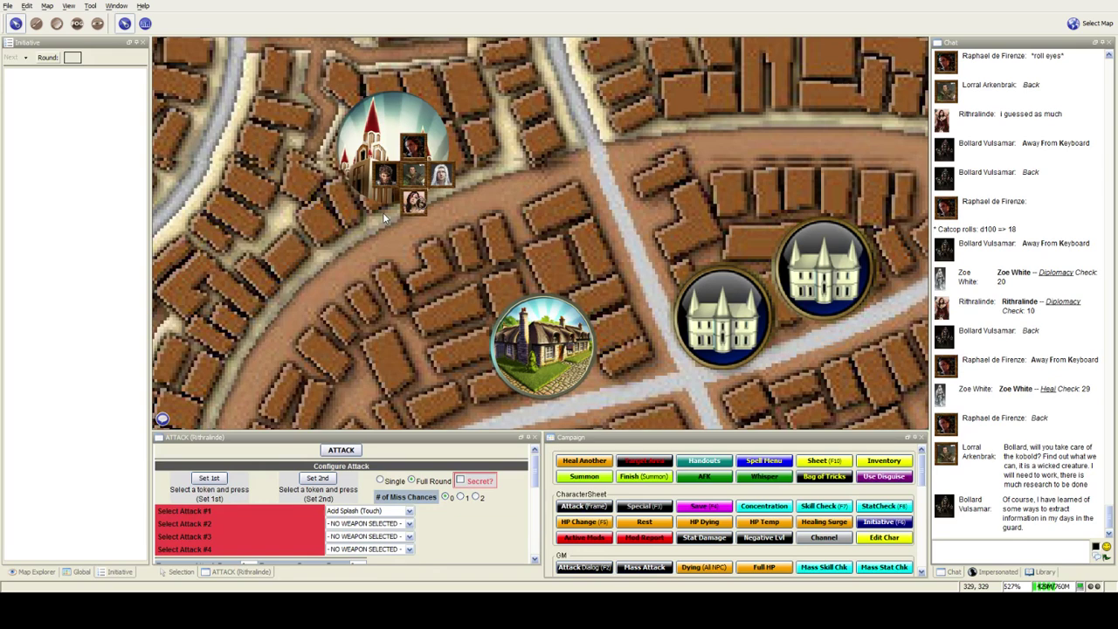
scroll(382, 213, up, 2)
scroll(382, 212, up, 2)
scroll(438, 299, up, 2)
scroll(446, 317, up, 2)
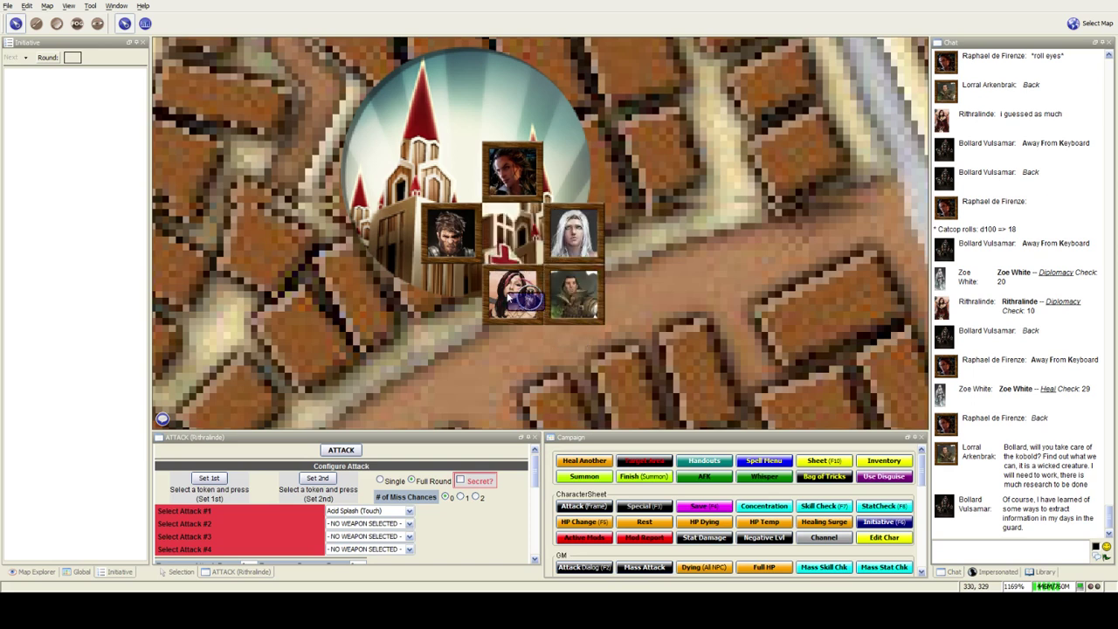
click(529, 301)
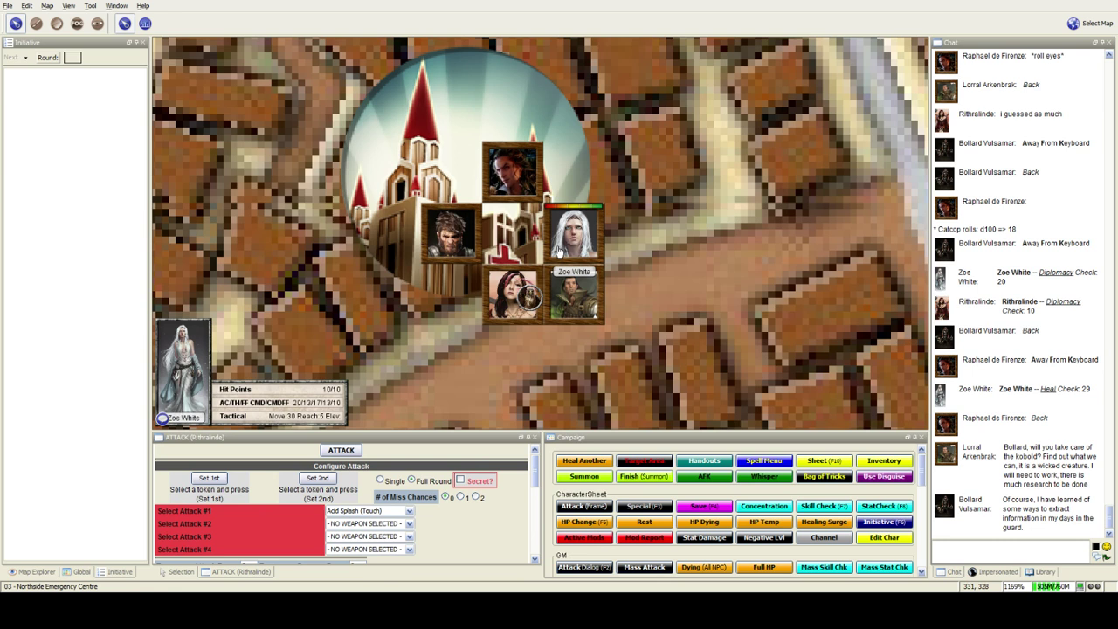
Step: Move Rithralinde's token one grid space up within the church group
click(522, 297)
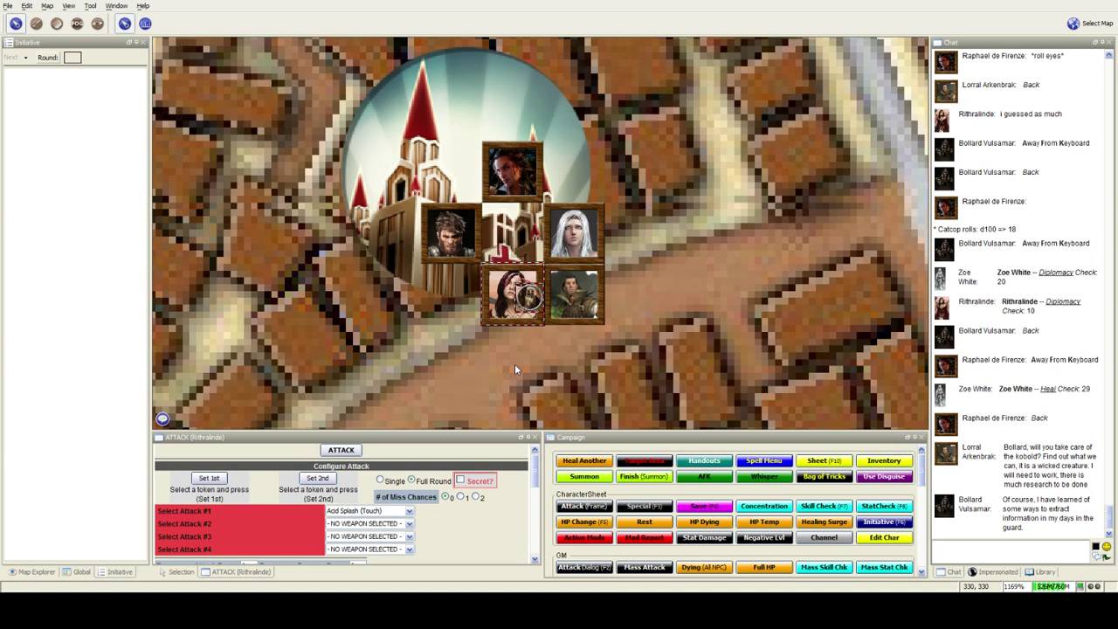
mouse_move(513, 294)
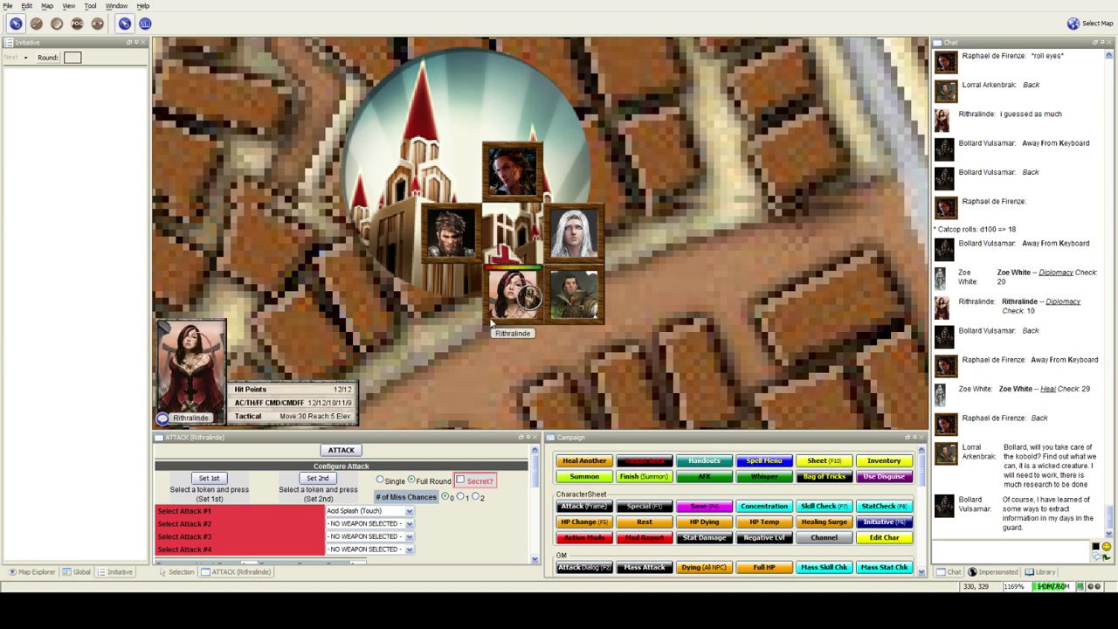
mouse_move(513, 296)
mouse_down()
mouse_move(513, 229)
mouse_move(517, 370)
mouse_up()
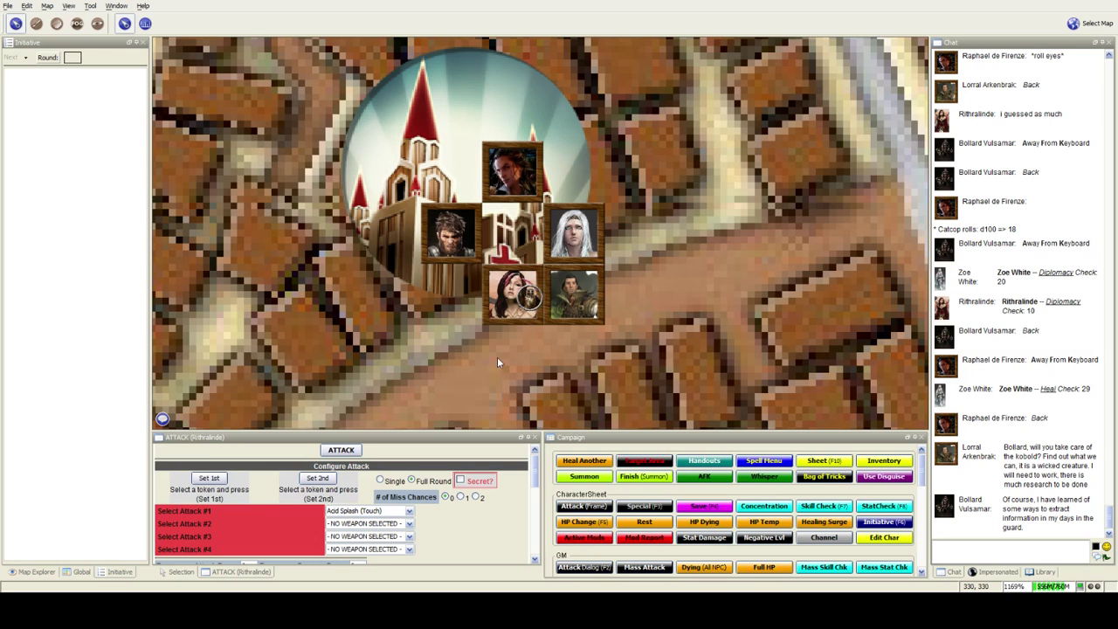
Step: Reselect Rithralinde's token on the church cluster
click(524, 301)
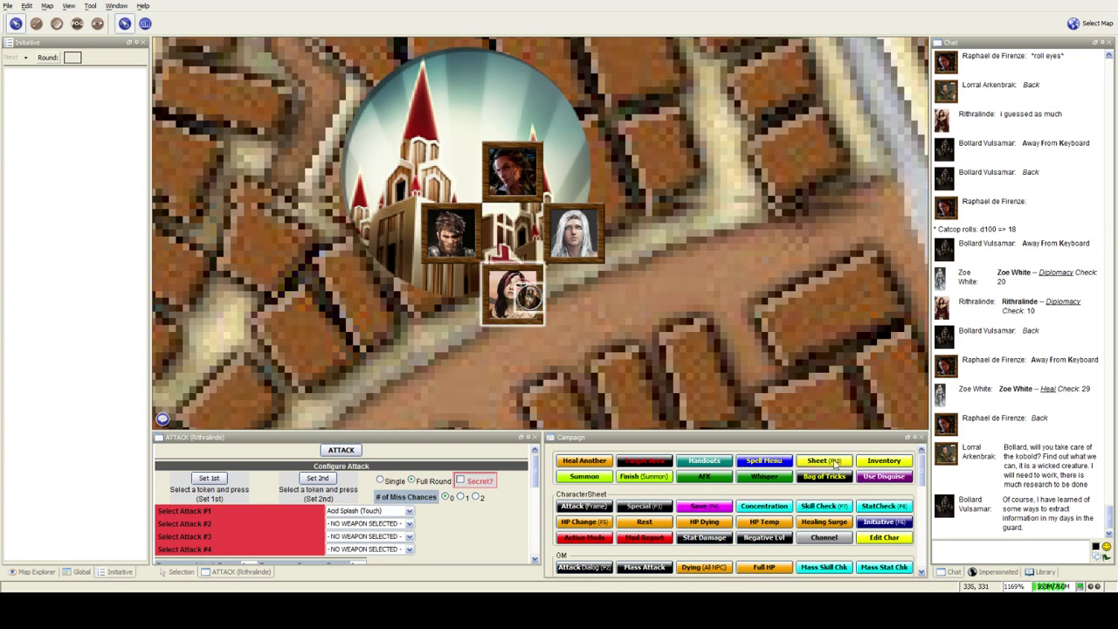
scroll(514, 330, down, 3)
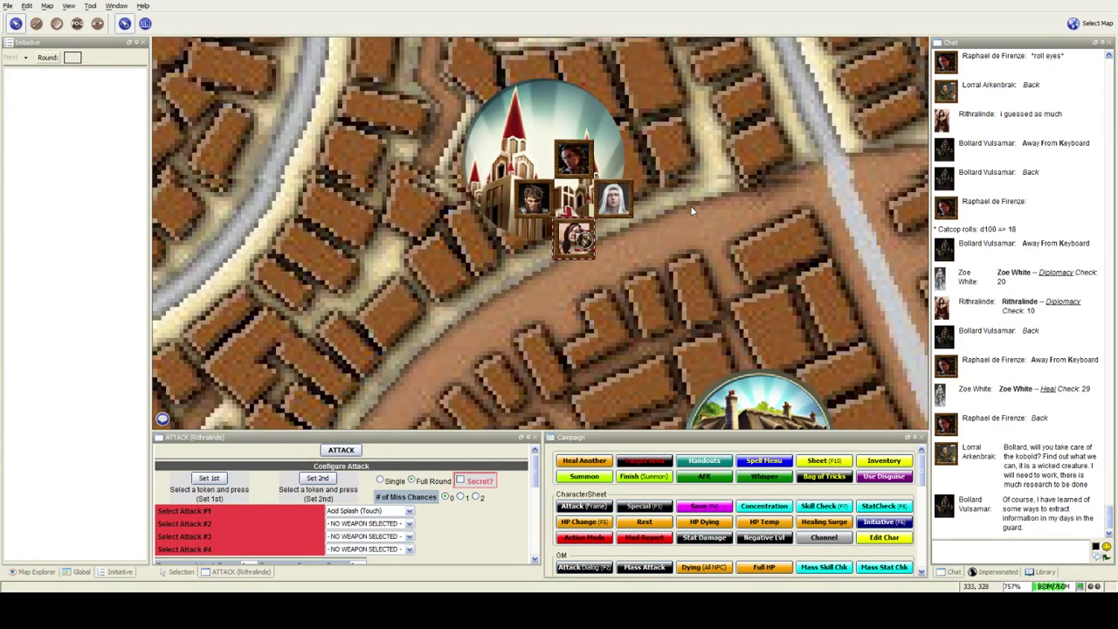
scroll(690, 210, down, 3)
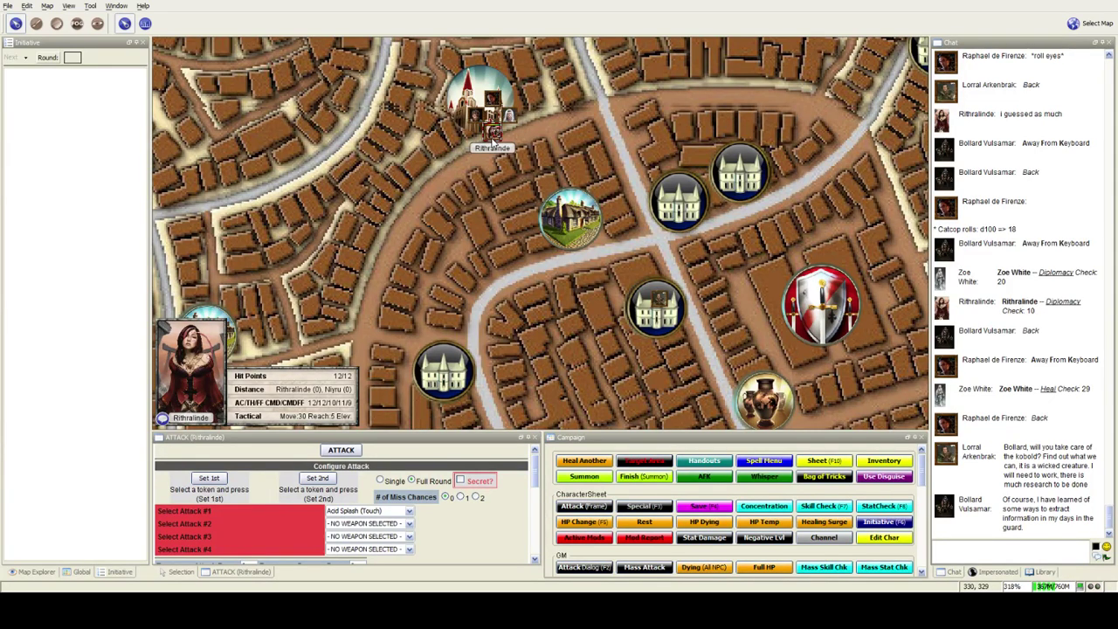
Step: Drag the red-haired woman's token from the church onto the blue-roofed manor house
mouse_move(493, 131)
mouse_move(494, 131)
mouse_down()
mouse_move(609, 118)
mouse_move(642, 253)
mouse_move(673, 310)
mouse_up()
scroll(690, 311, up, 4)
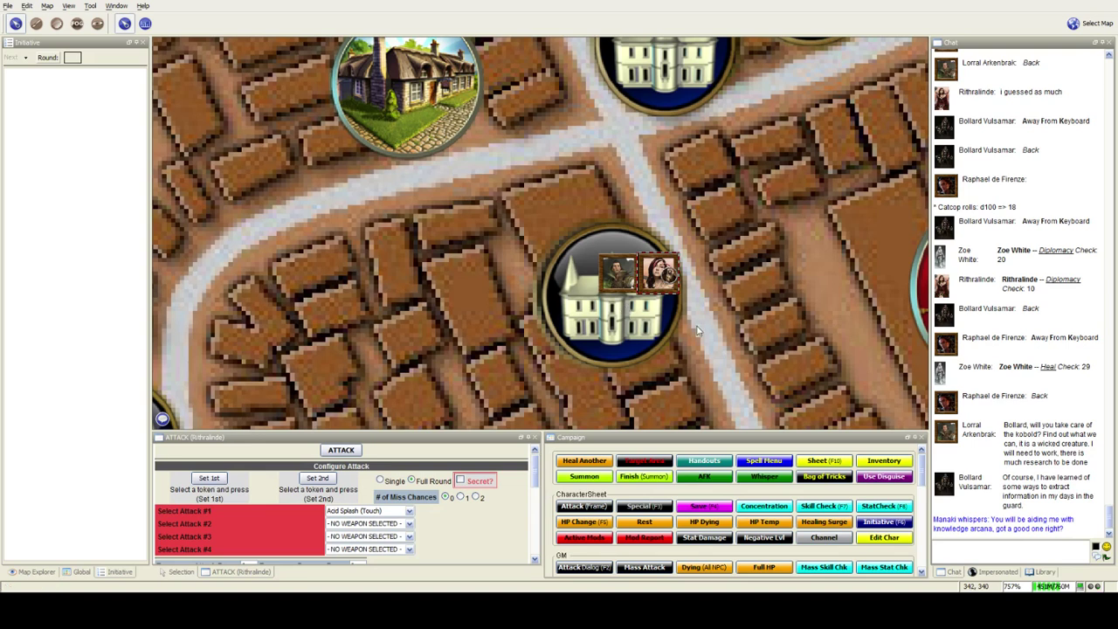
scroll(646, 325, up, 3)
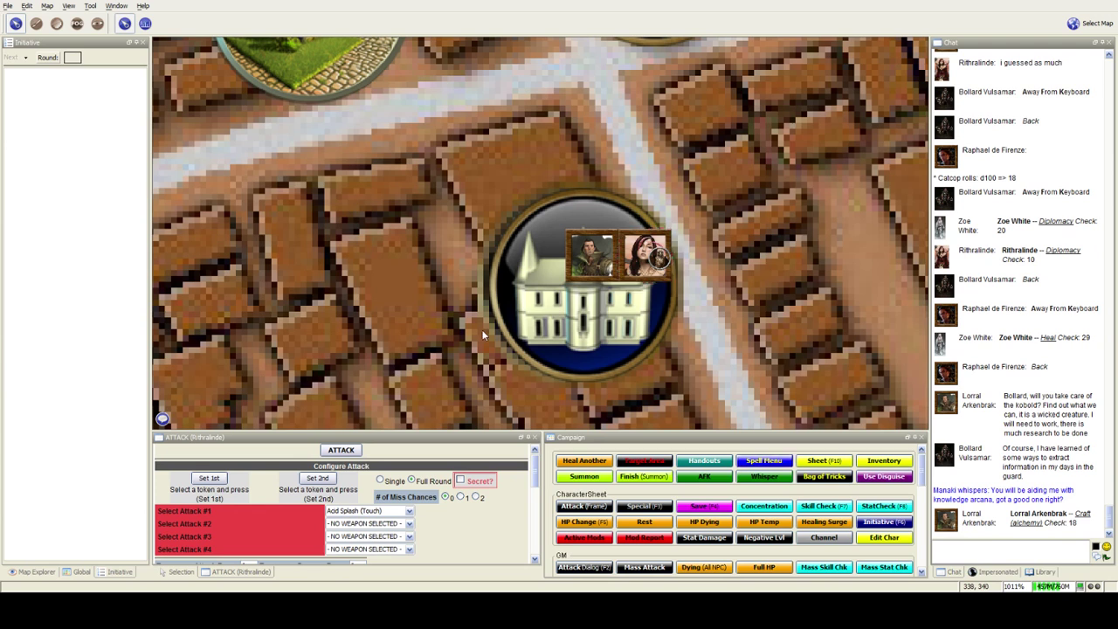
Step: Select the red-haired woman's token and start a Knowledge (arcana) skill check
click(646, 258)
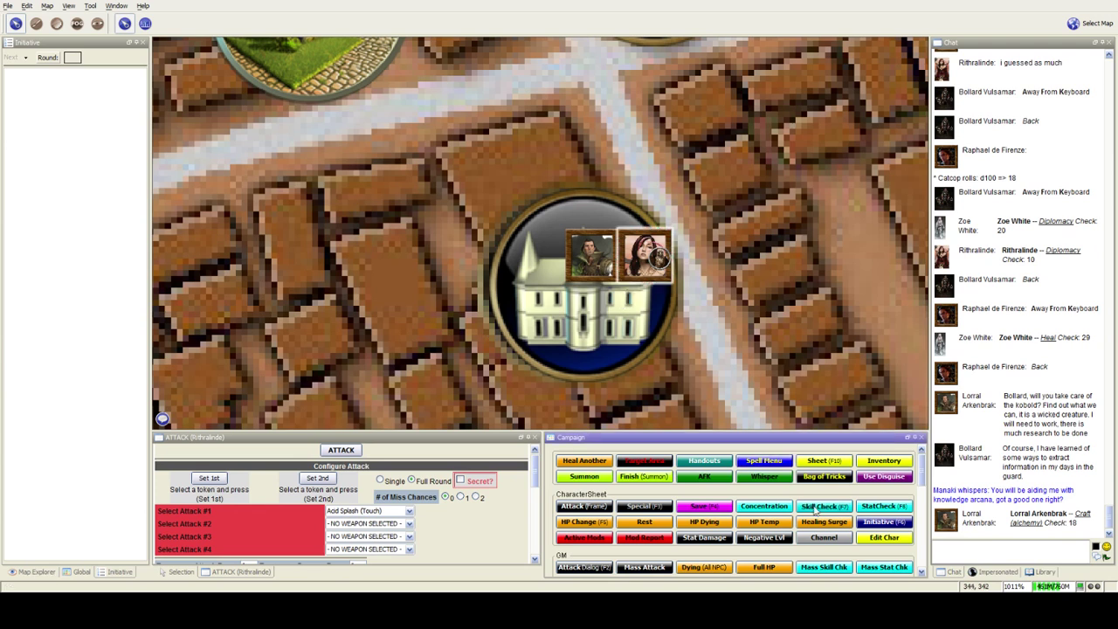
click(812, 507)
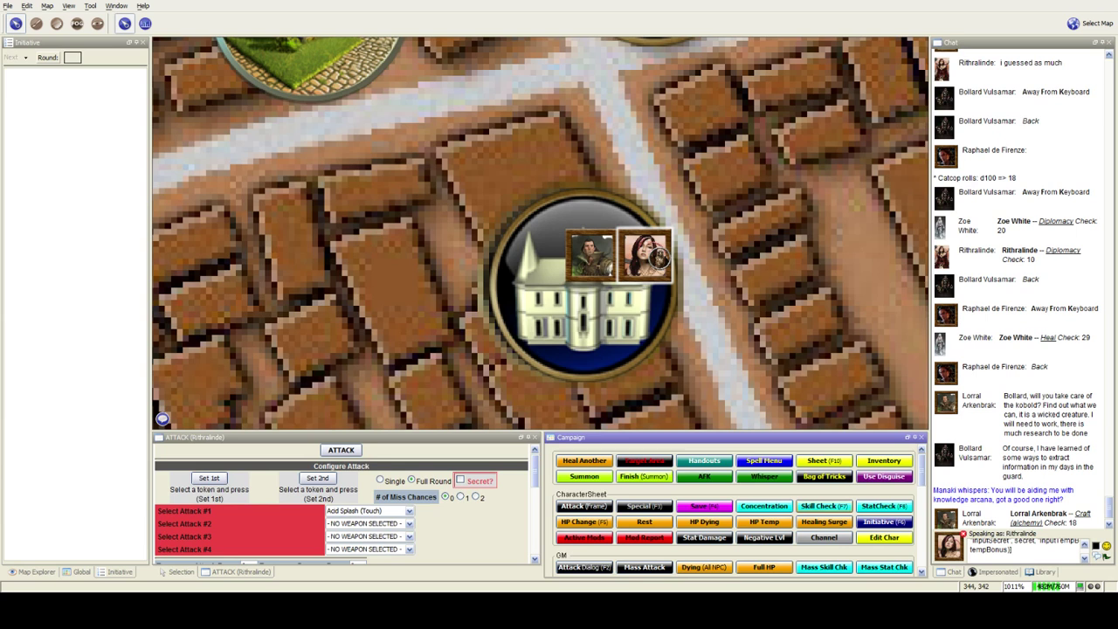